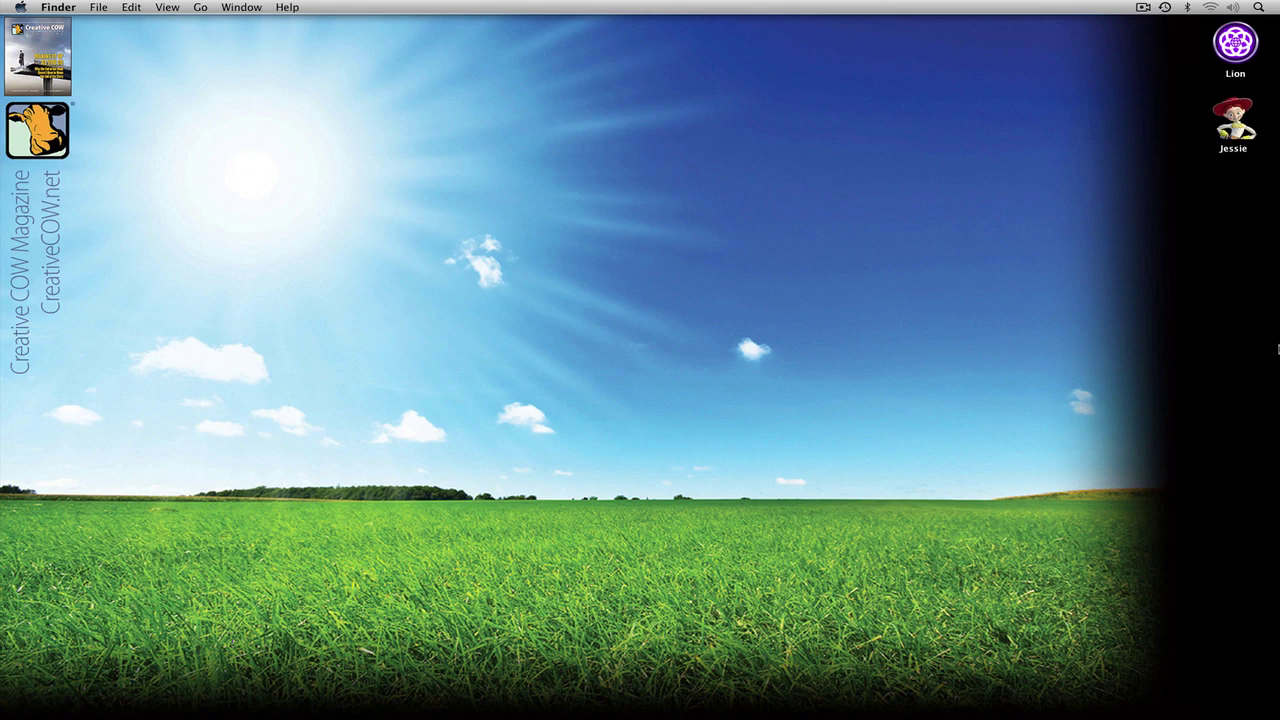
Switch to Firefox and look through the lessons on the Learn Avid's Media Composer series page
key("super+Tab")
key("super+Tab")
key("super+Tab")
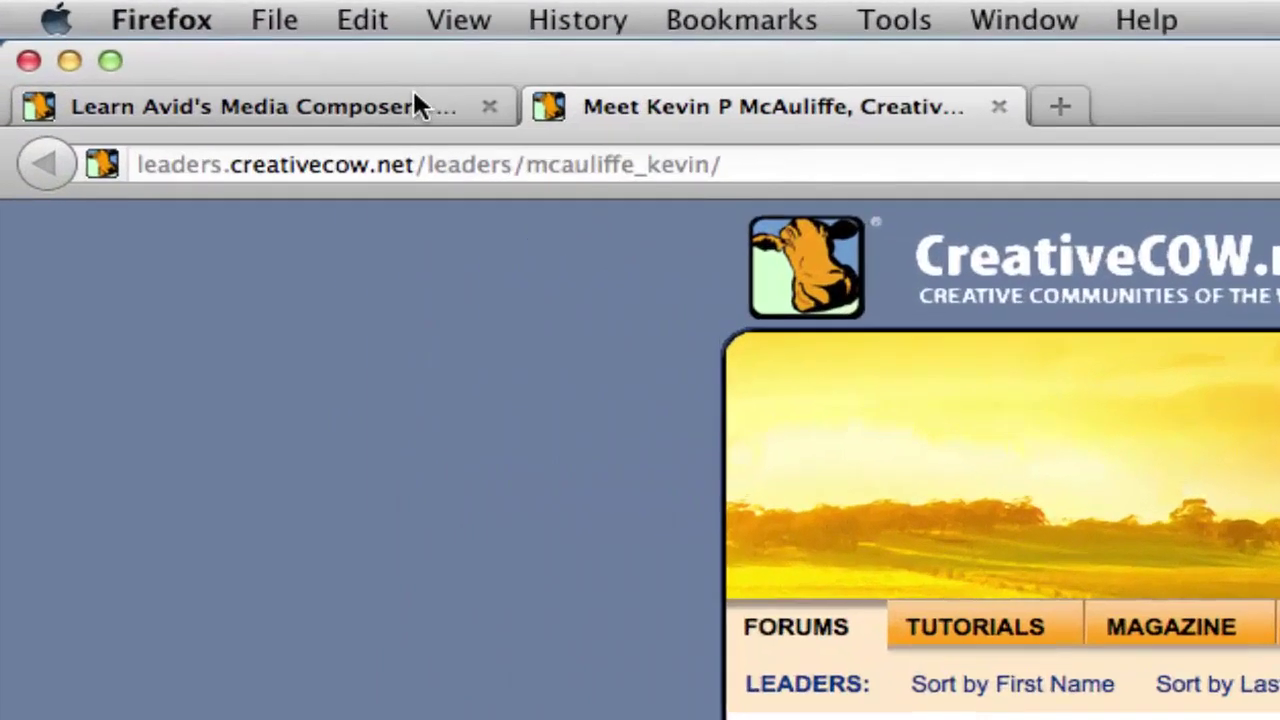
left_click(415, 95)
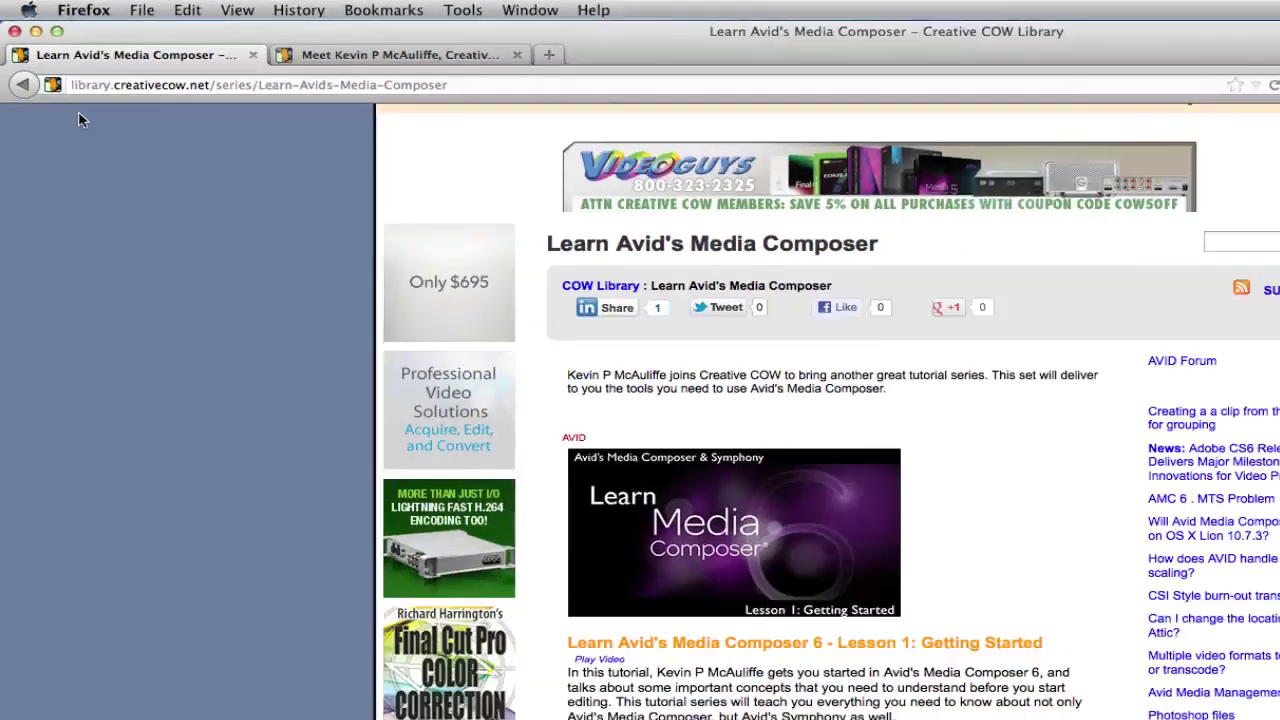
scroll(157, 236, "down", 5)
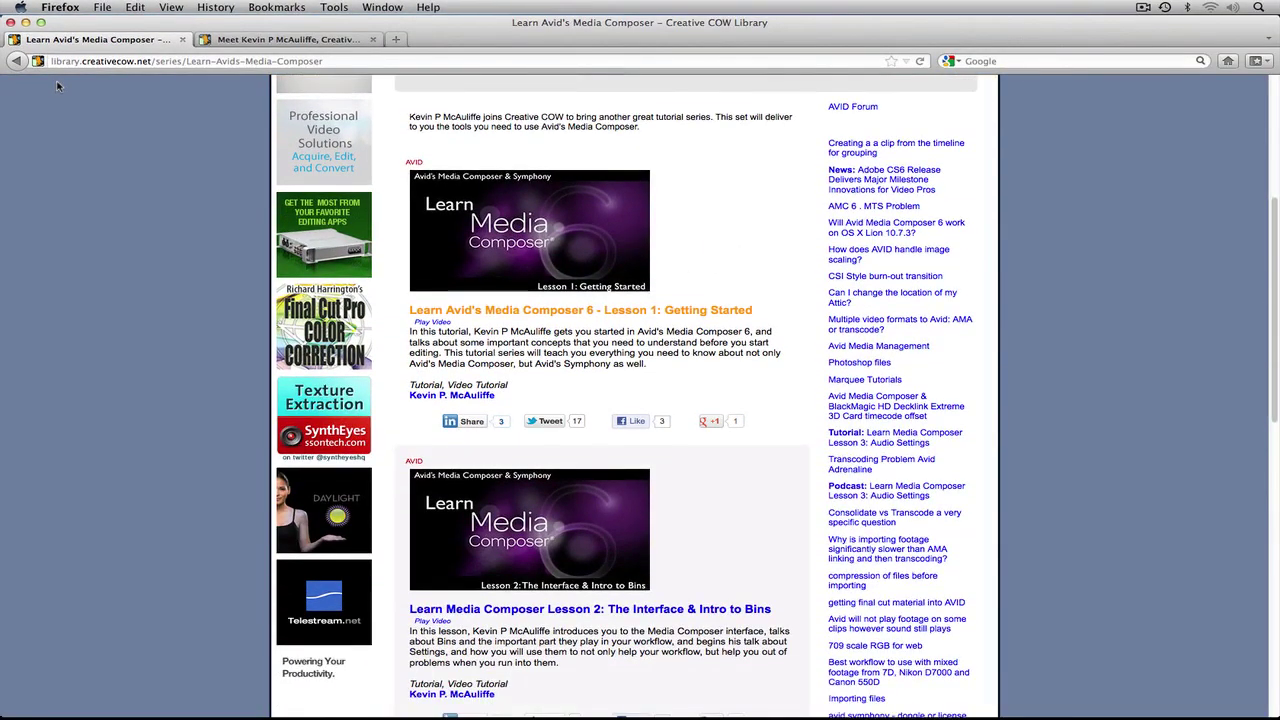
scroll(57, 86, "down", 8)
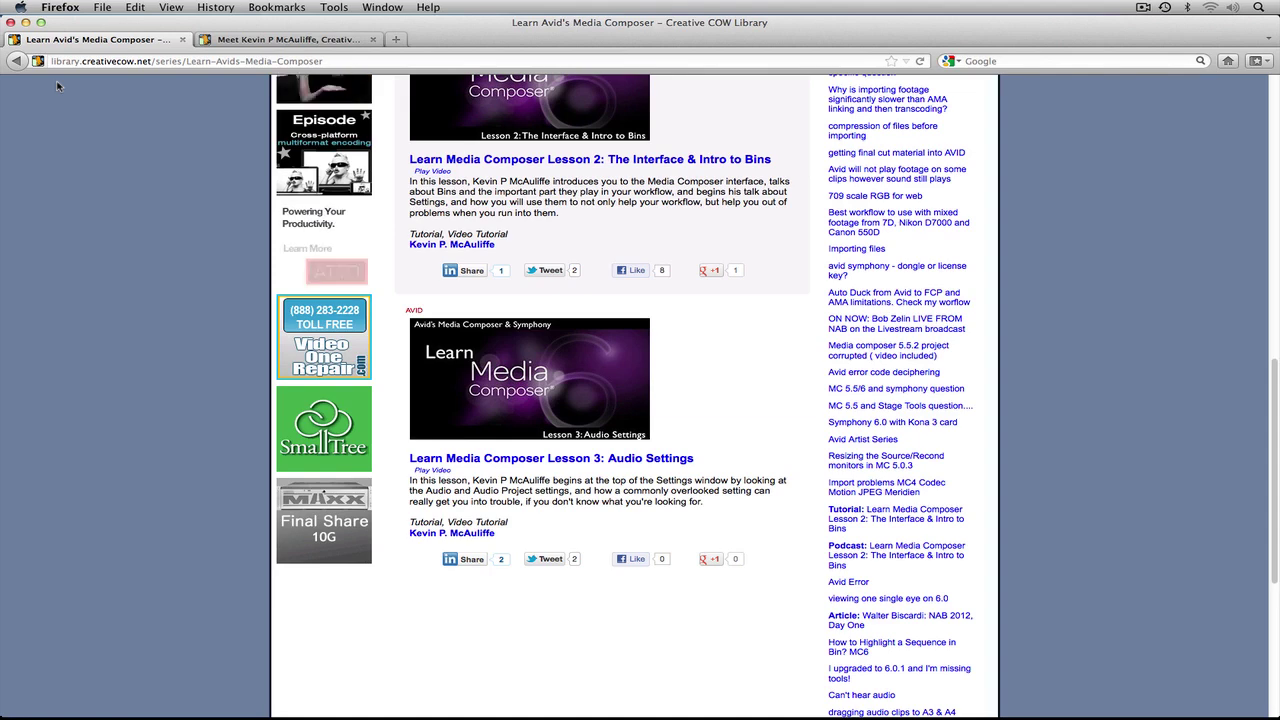
Browse the contributing editor's article list for the Wanna Switch? lessons, and hide the browser
left_click(270, 40)
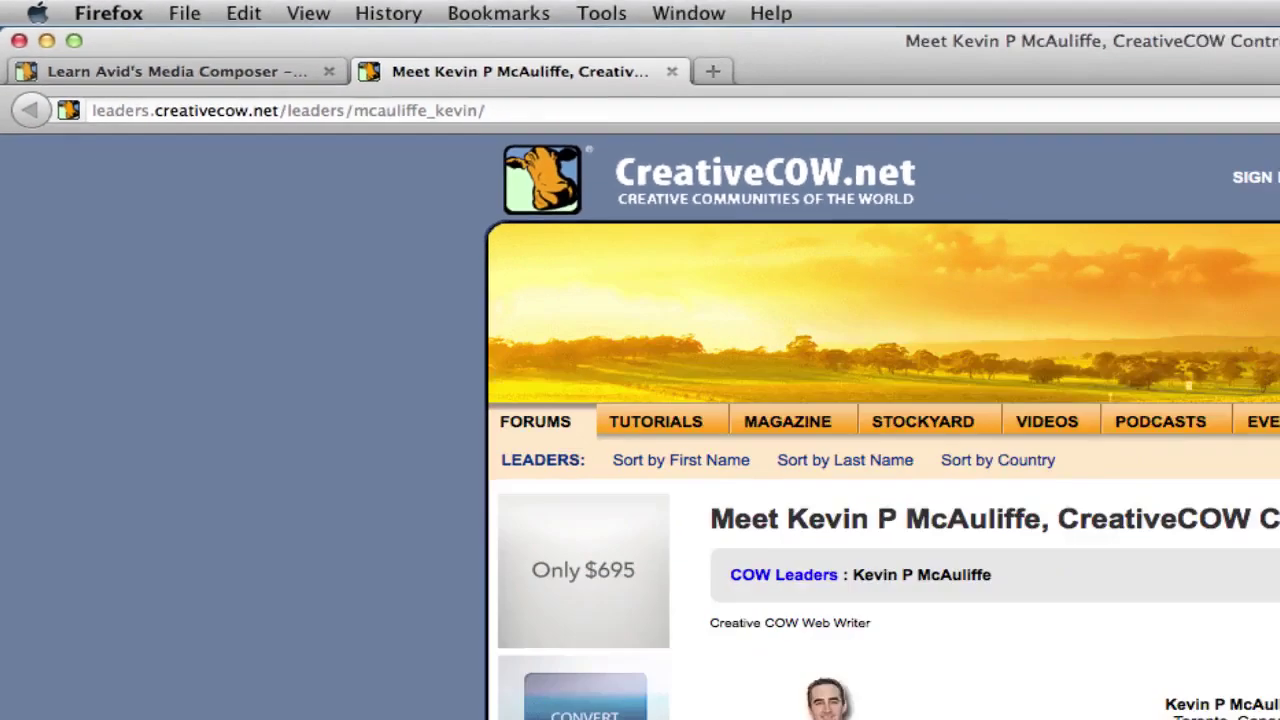
scroll(640, 400, "down", 10)
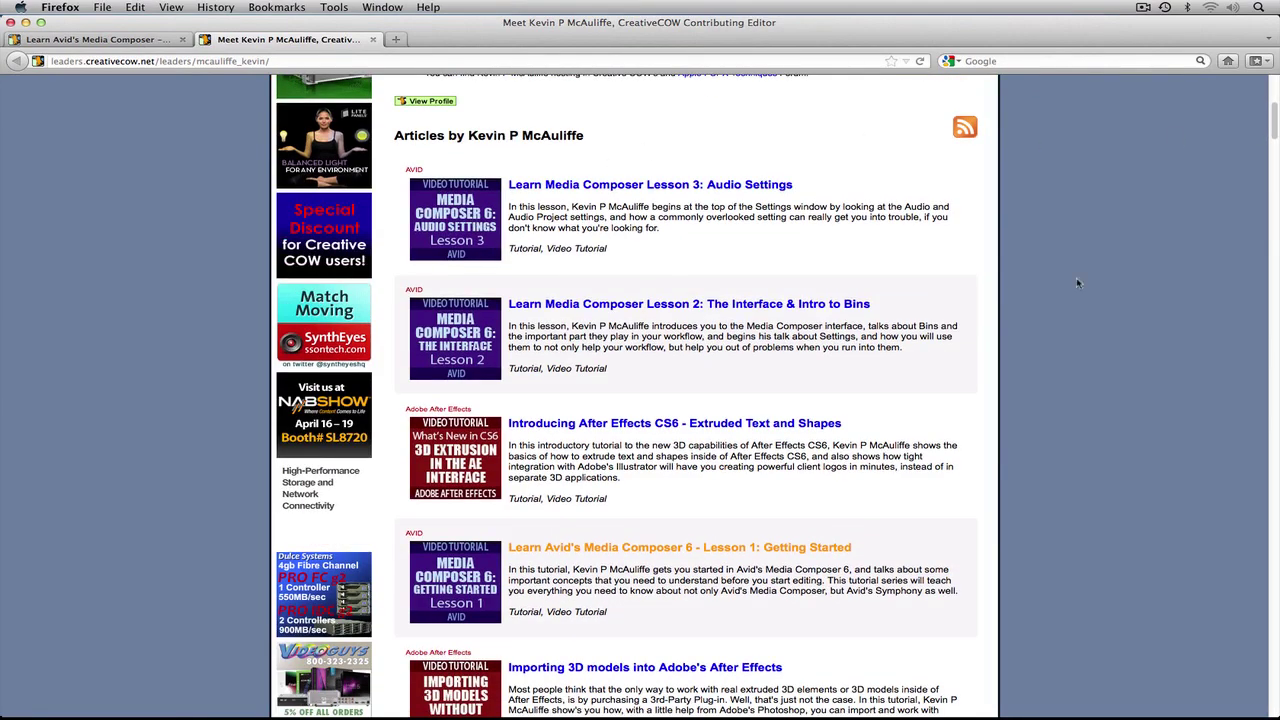
left_click_drag(1274, 130, 1274, 404)
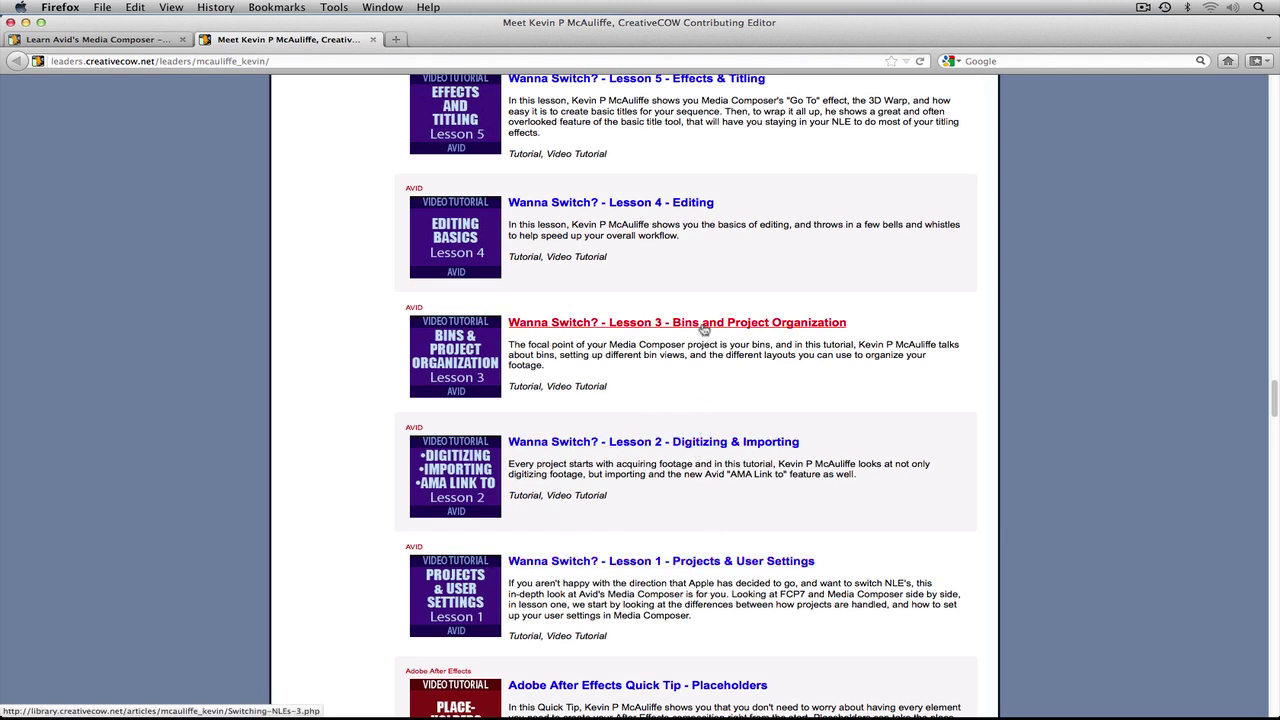
scroll(704, 326, "up", 2)
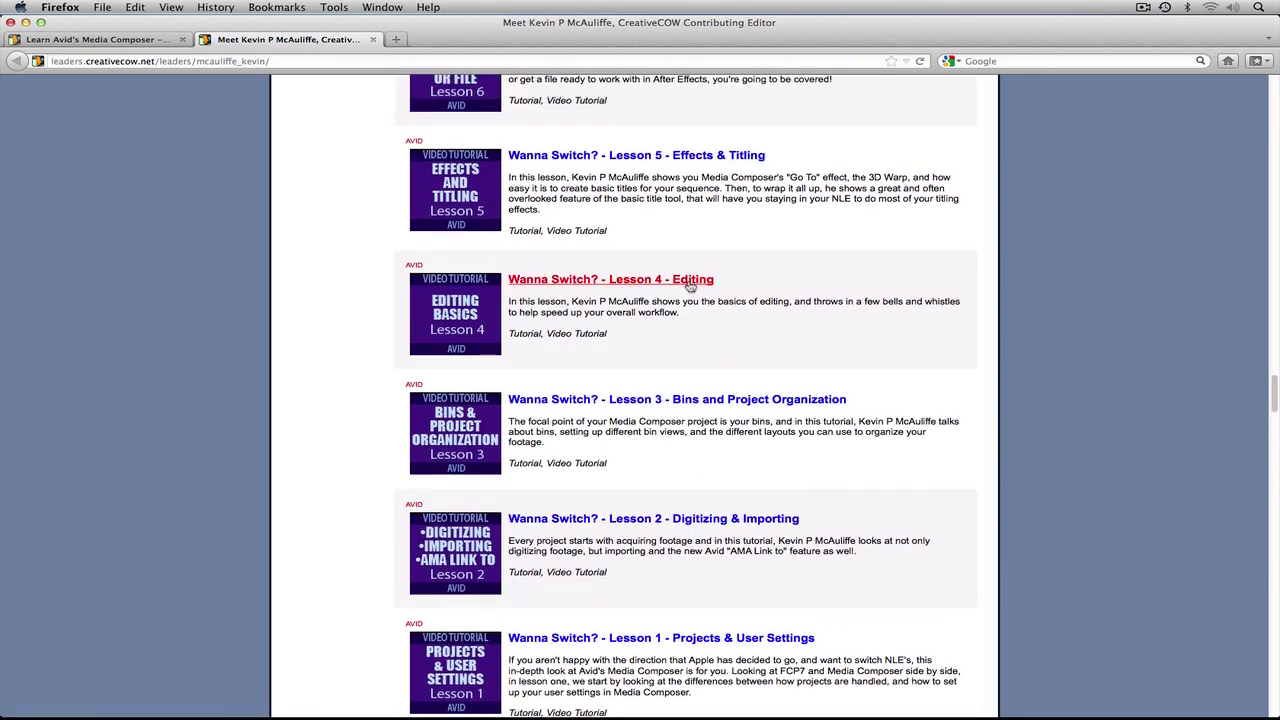
scroll(689, 282, "up", 3)
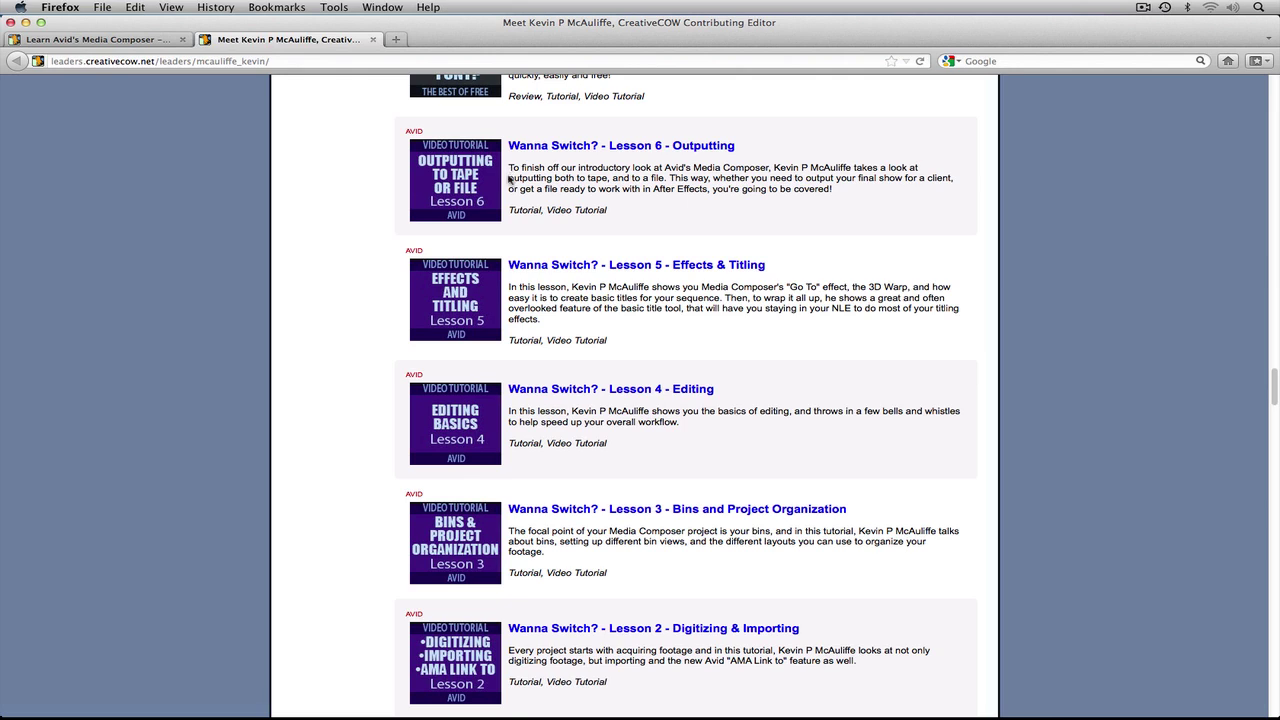
key("super+h")
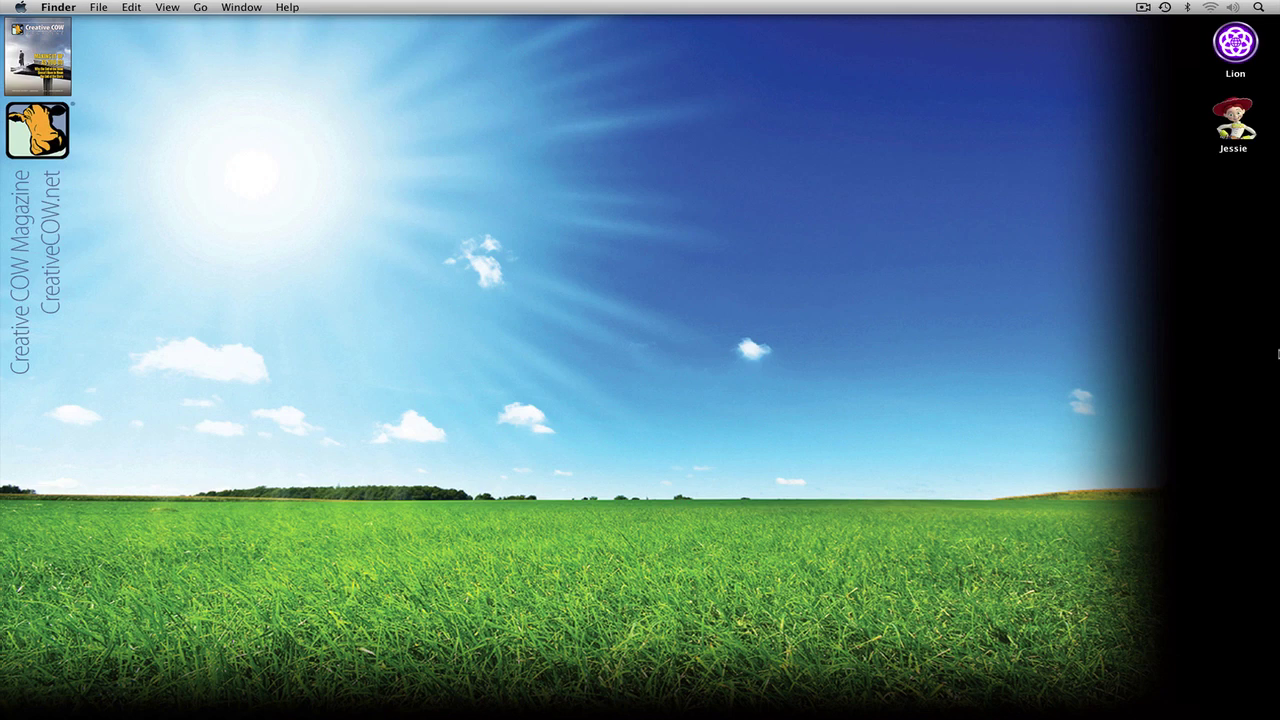
Switch to Avid Symphony and view the Bin entry in the project settings, leaving its options as they are
key("super+Tab")
key("super+Tab")
key("super+Tab")
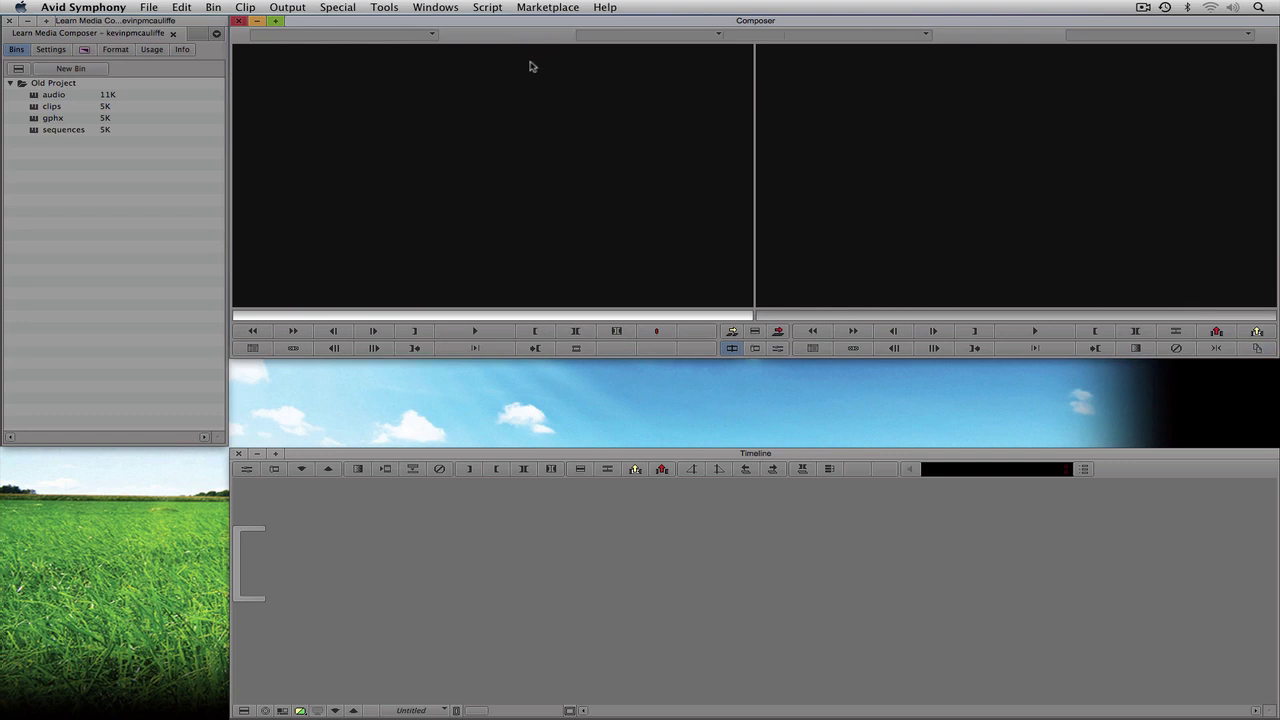
left_click(51, 51)
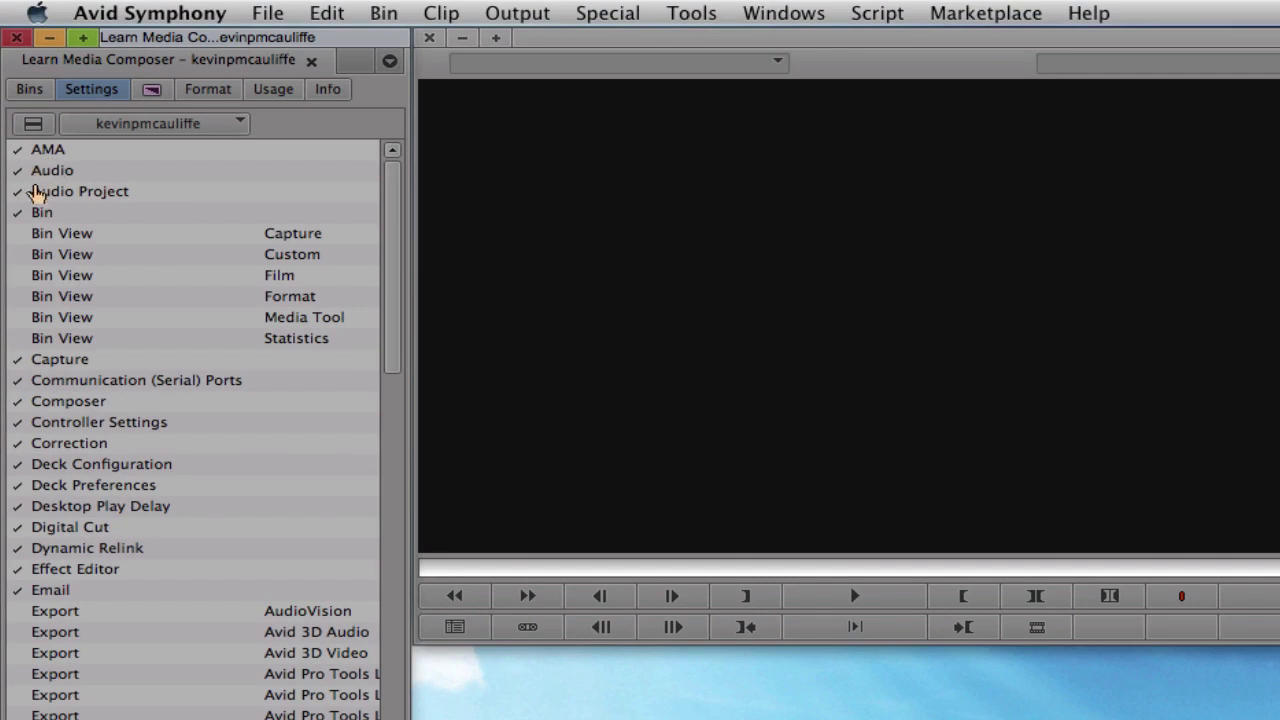
double_click(46, 214)
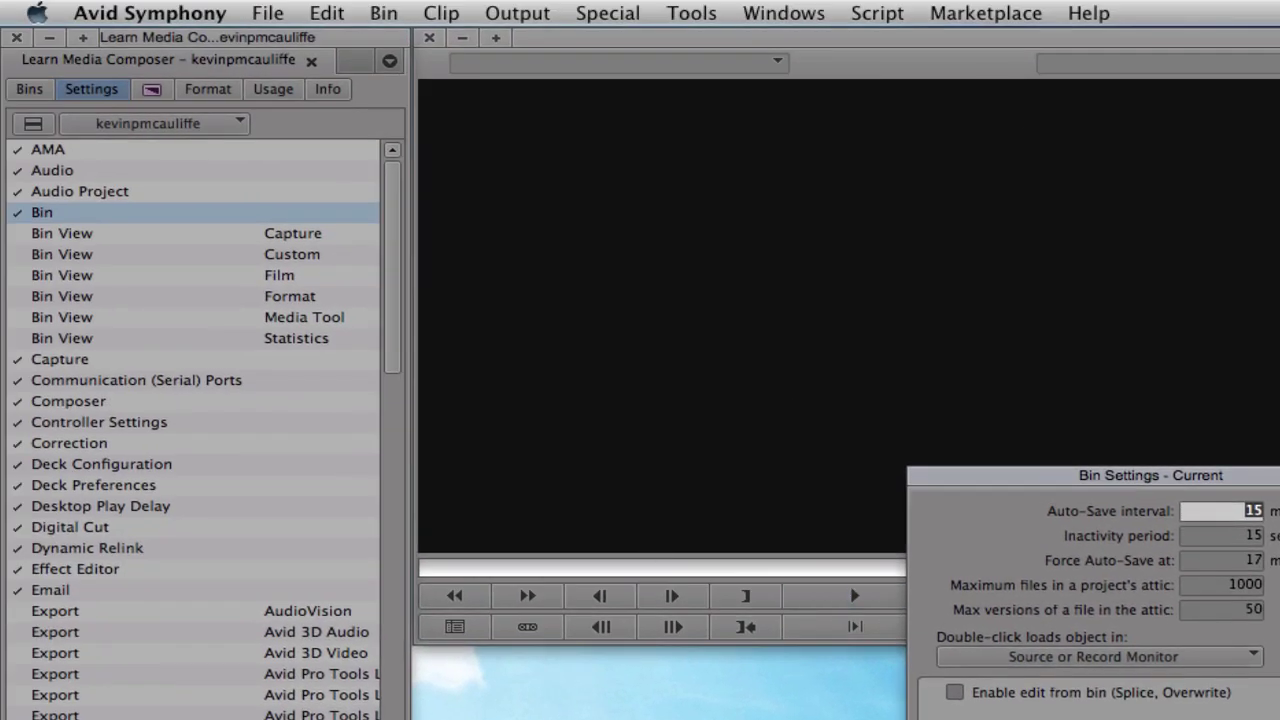
left_click(709, 484)
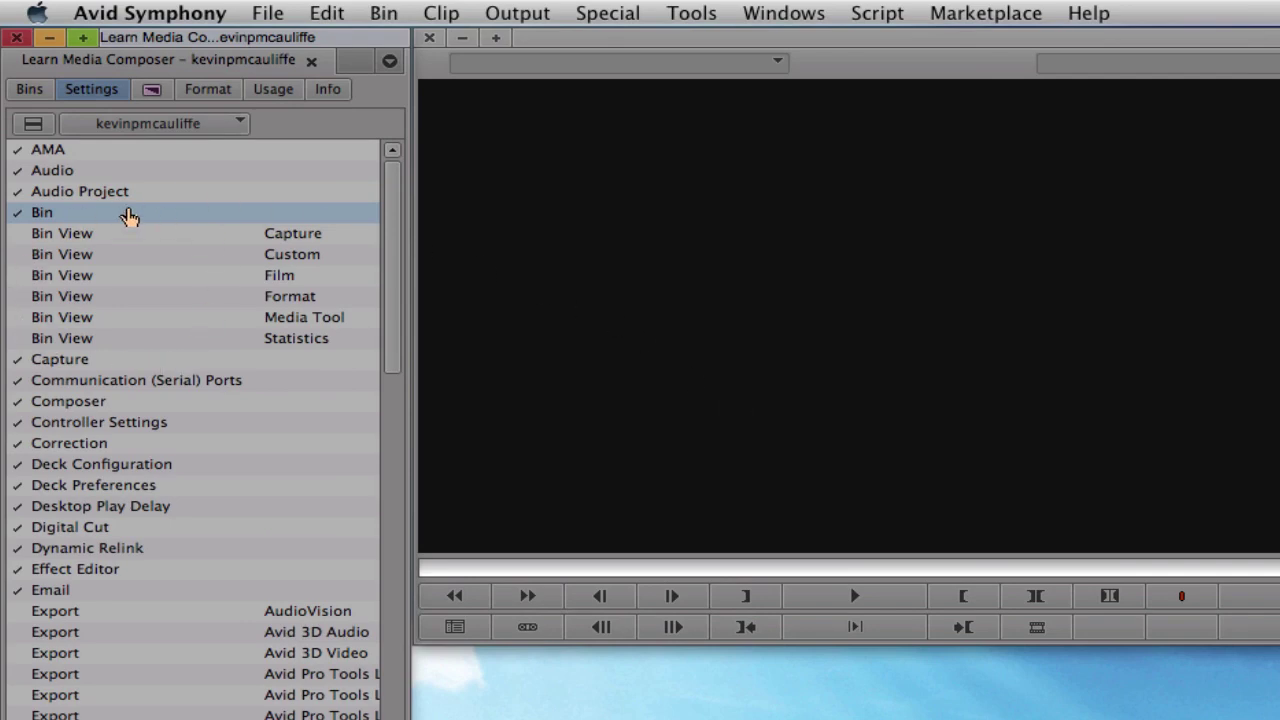
Examine the selectable columns of the Capture bin view and close its dialog without changes
double_click(78, 235)
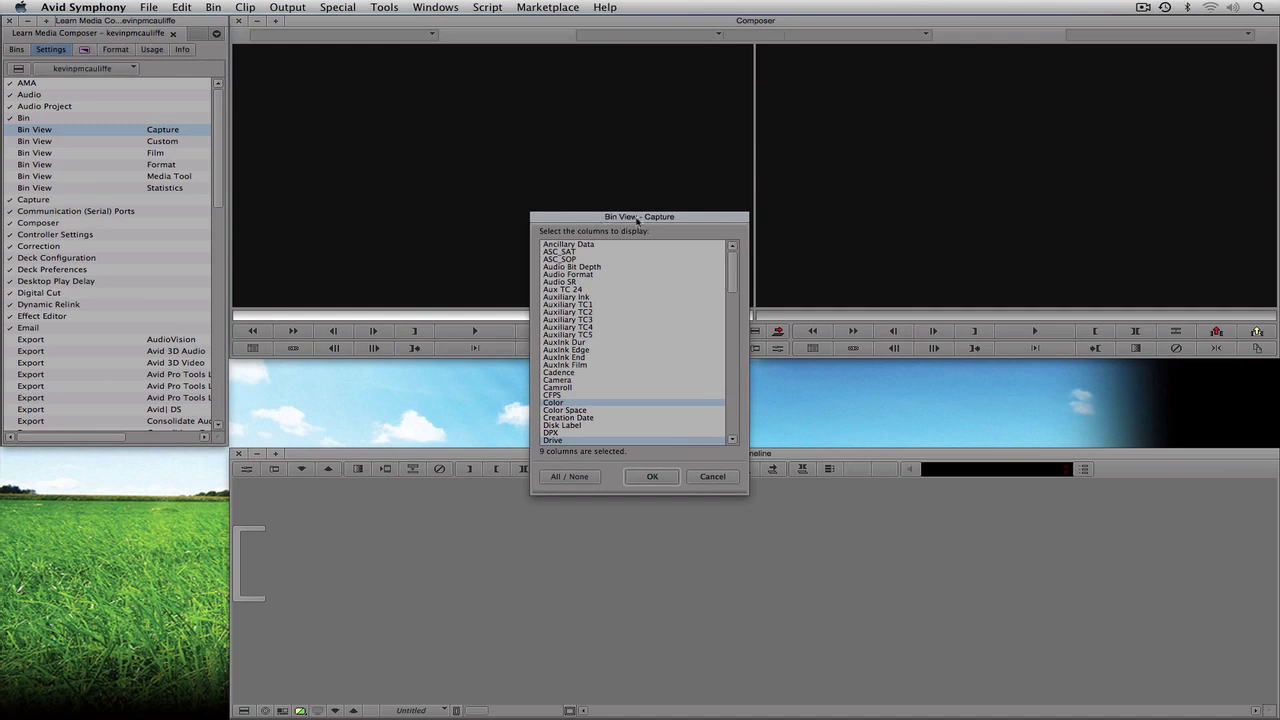
mouse_move(733, 262)
left_mouse_down()
mouse_move(728, 400)
mouse_move(734, 245)
left_mouse_up()
left_click(724, 476)
Open the Stock Footage Bin from the Stock Footage folder inside Avid Projects
left_click(18, 51)
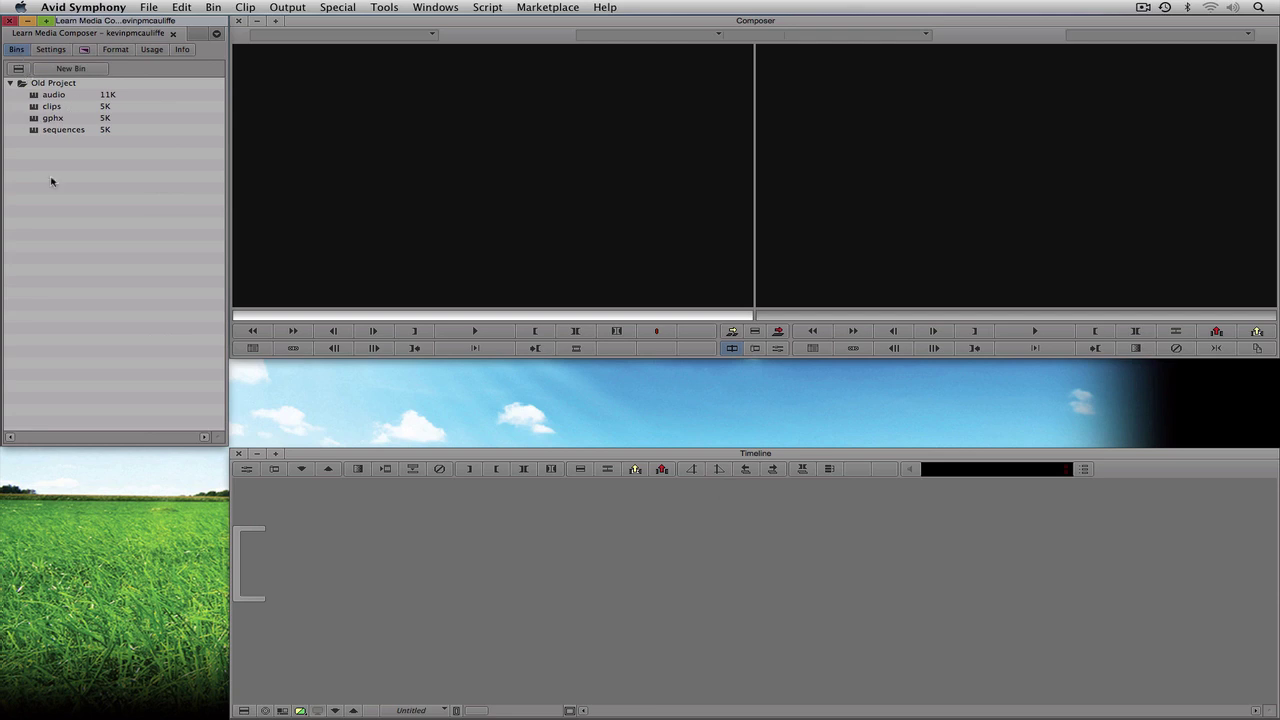
key("super+o")
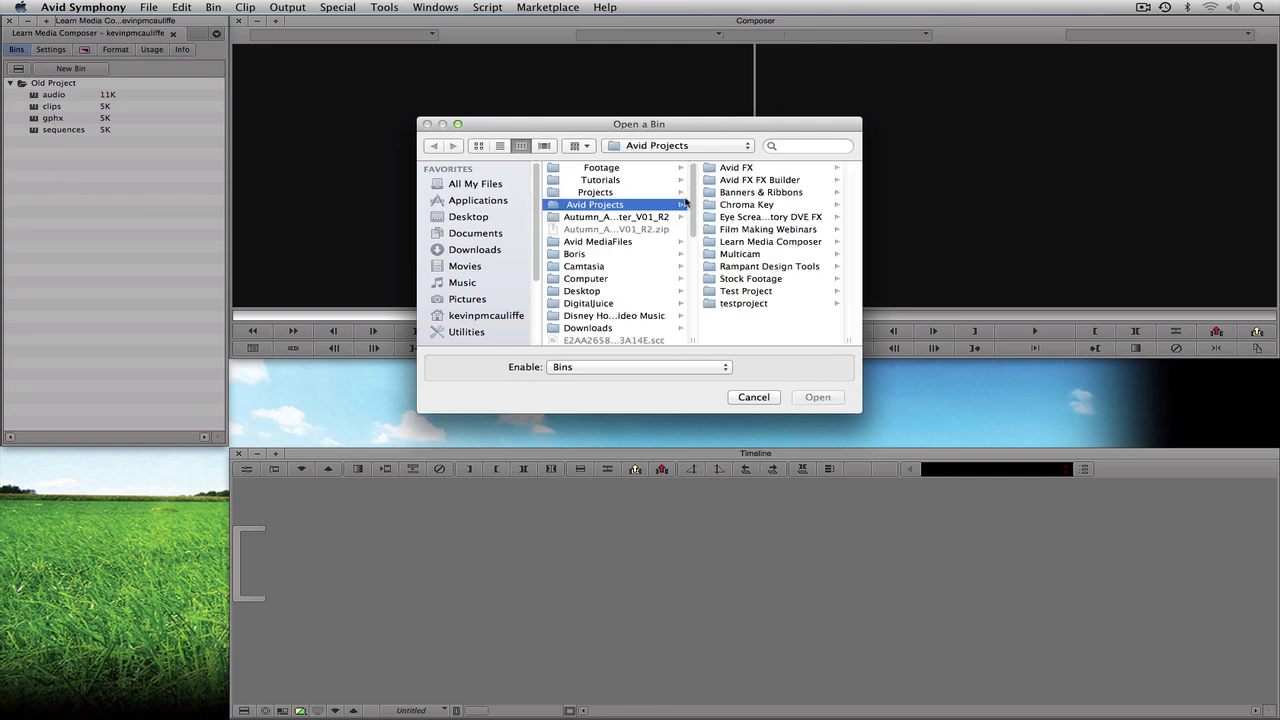
left_click(750, 279)
left_click(762, 205)
left_click(812, 394)
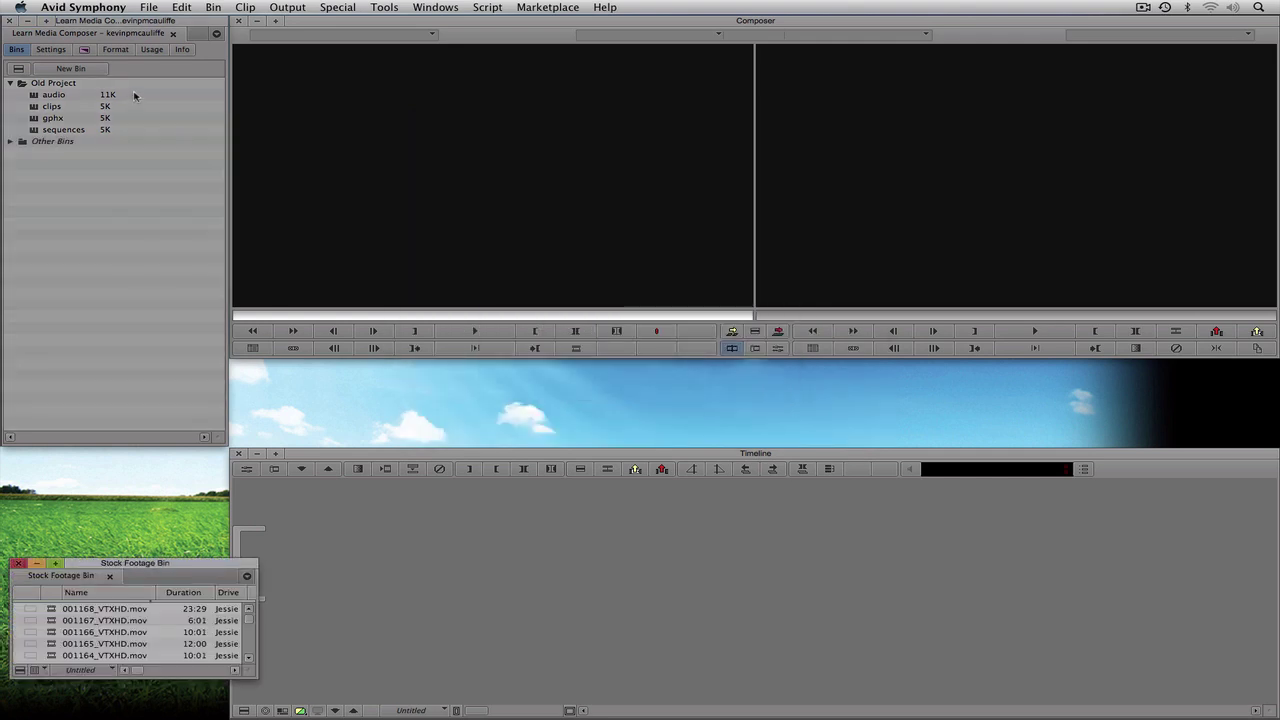
Lengthen the Stock Footage Bin window, and load and play clip 001168_VTXHD.mov in the source monitor
left_click_drag(113, 562, 104, 353)
left_click_drag(227, 463, 218, 628)
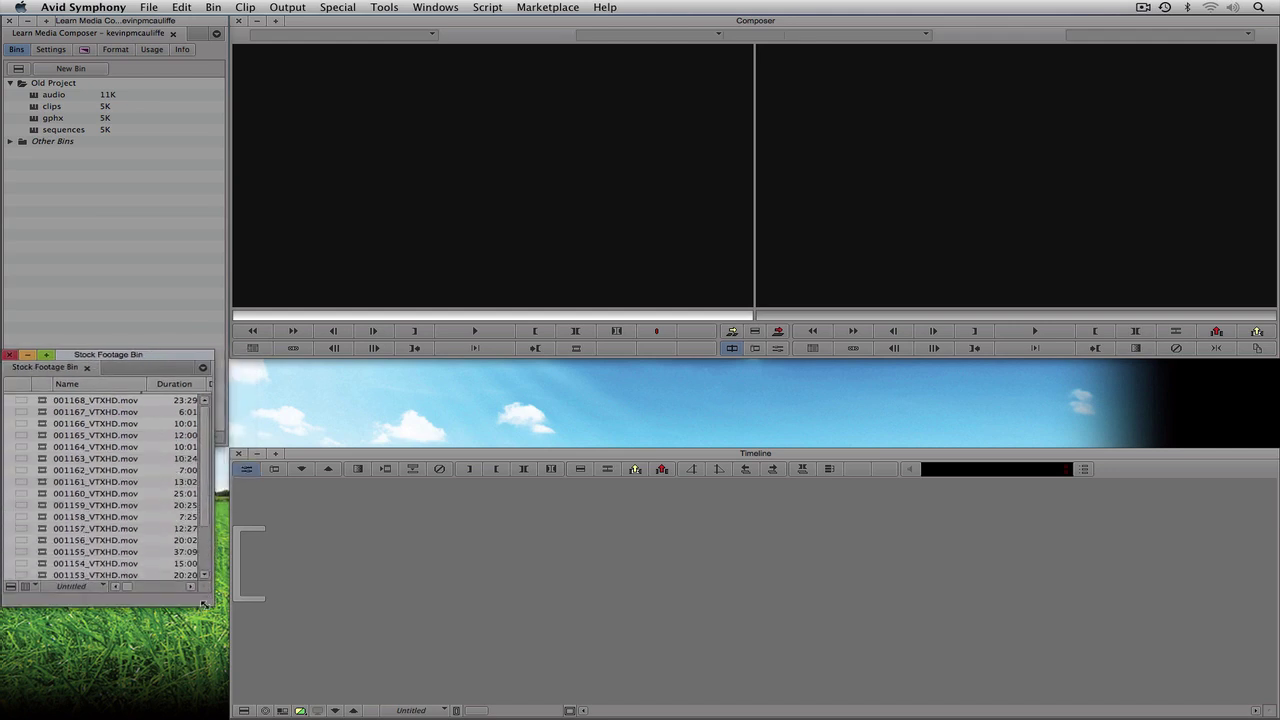
double_click(41, 400)
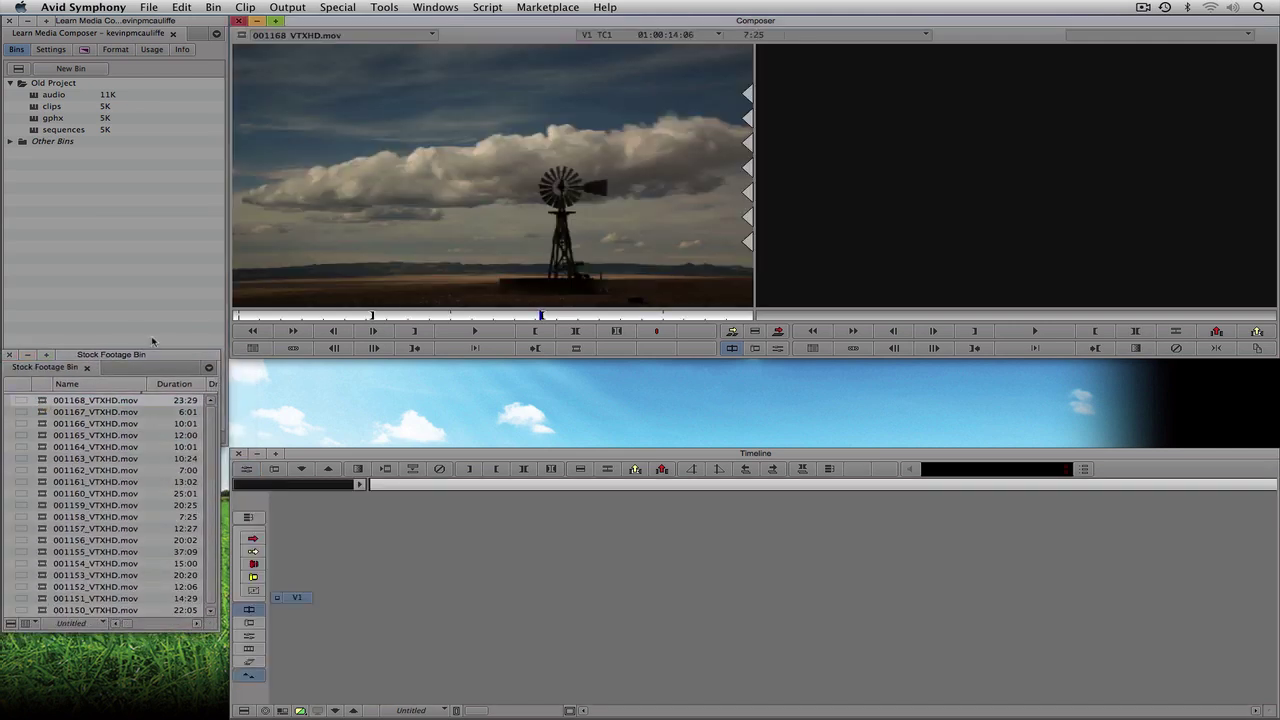
key("l")
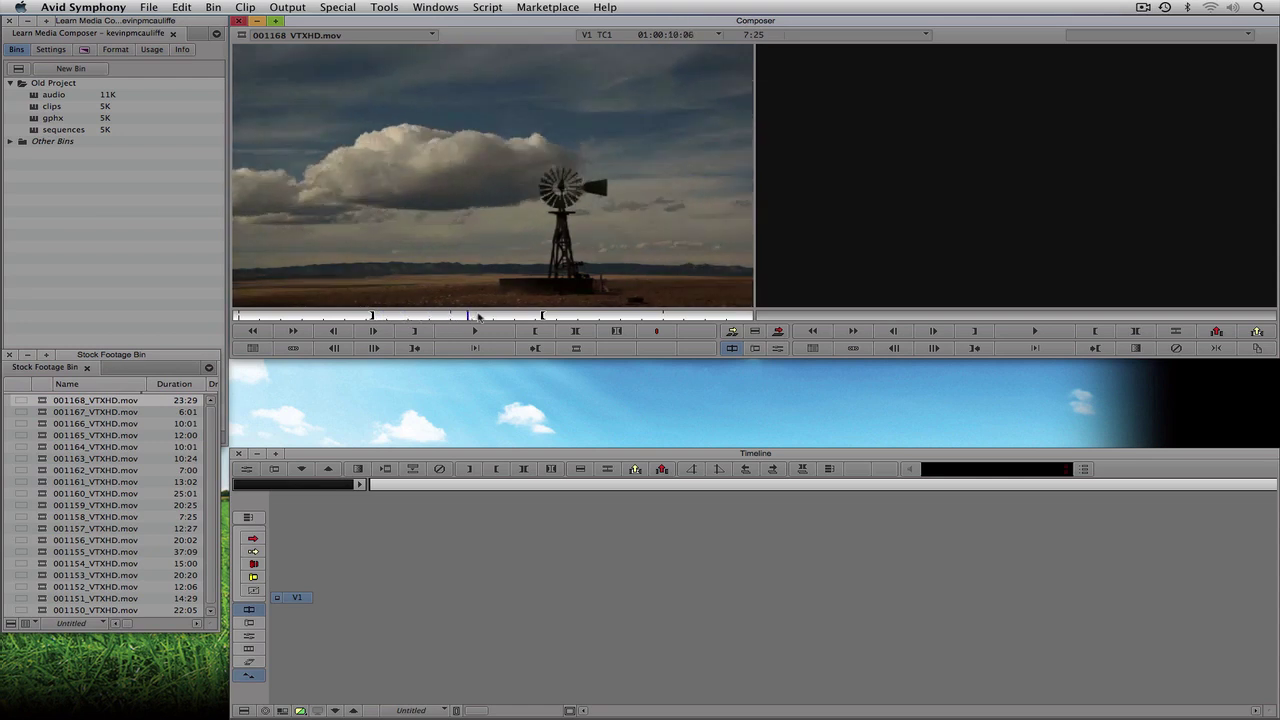
Enlarge the Stock Footage Bin to show its columns and place it beside the project window, with the project settings listed
left_click_drag(115, 354, 222, 82)
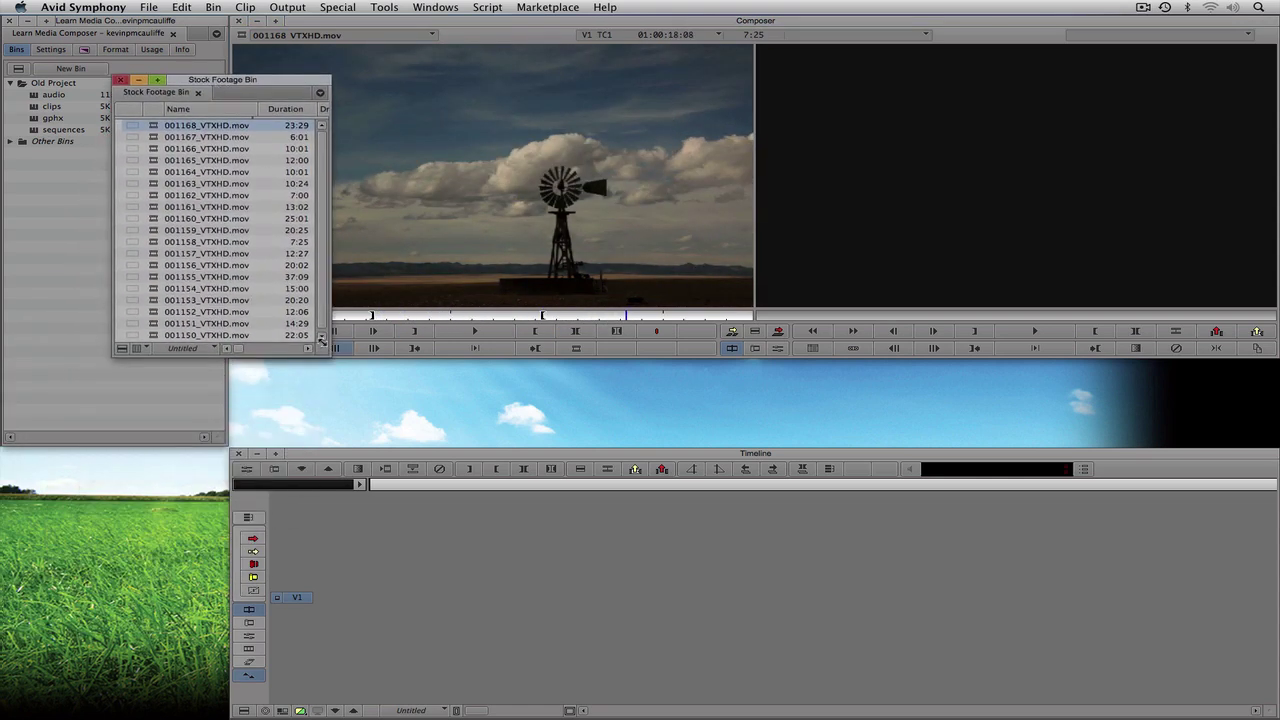
left_click_drag(326, 352, 1120, 578)
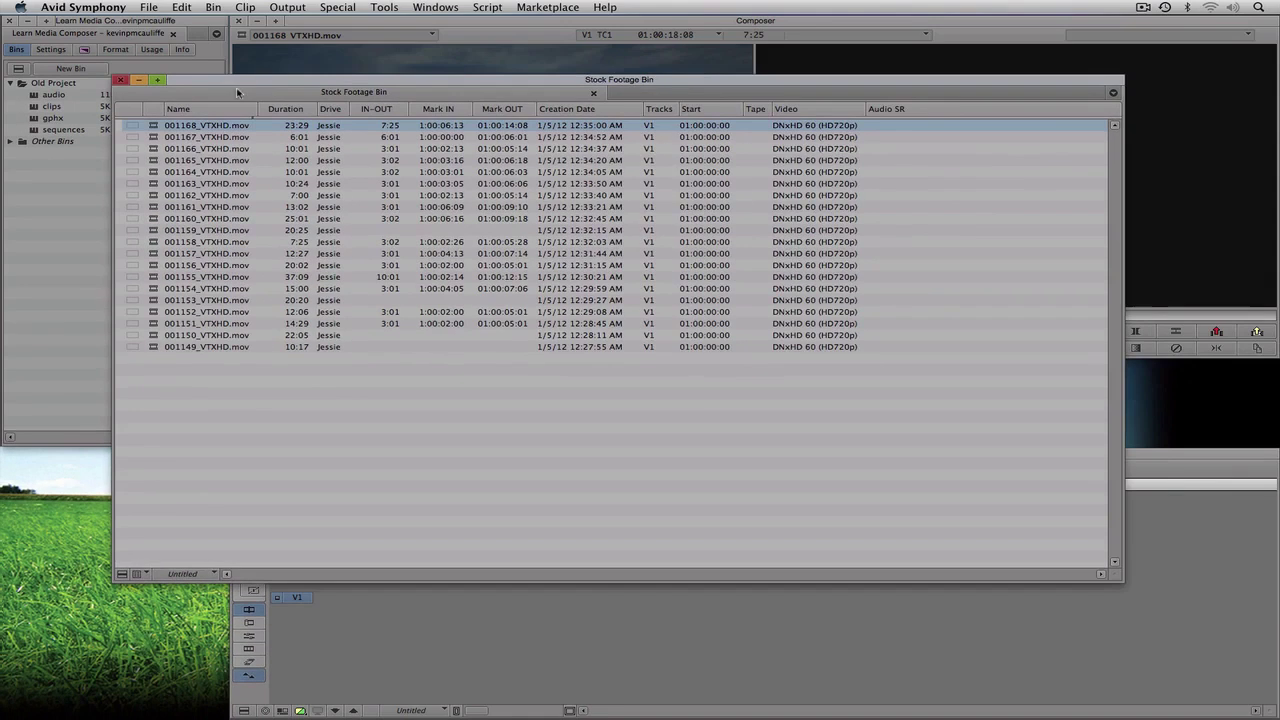
left_click_drag(236, 87, 365, 62)
left_click(50, 49)
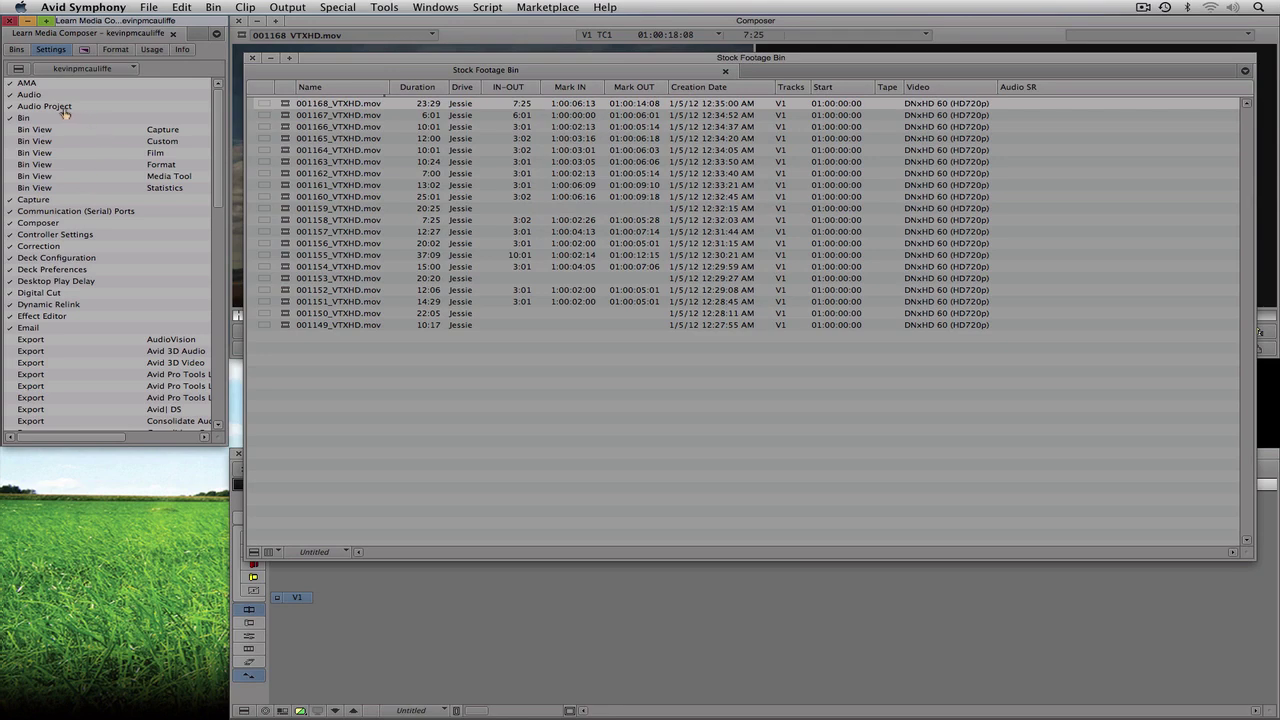
left_click_drag(427, 61, 413, 47)
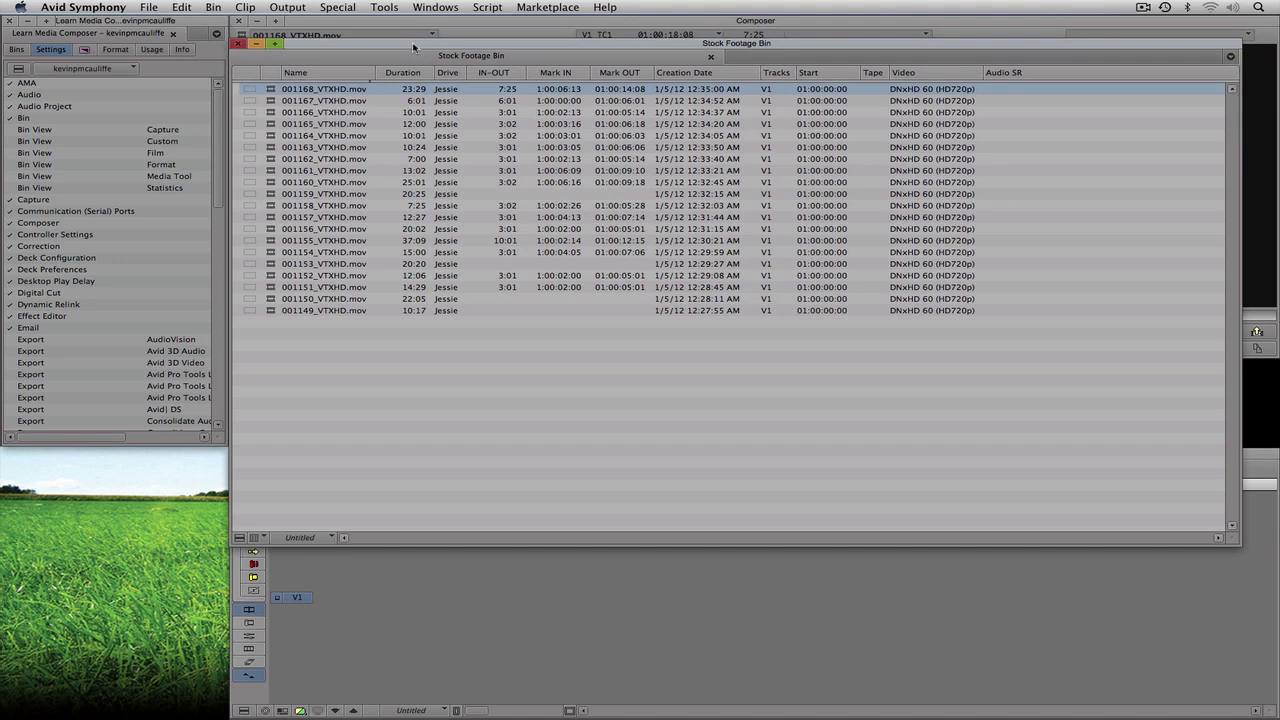
Apply the Media Tool bin view to the Stock Footage Bin
left_click(334, 538)
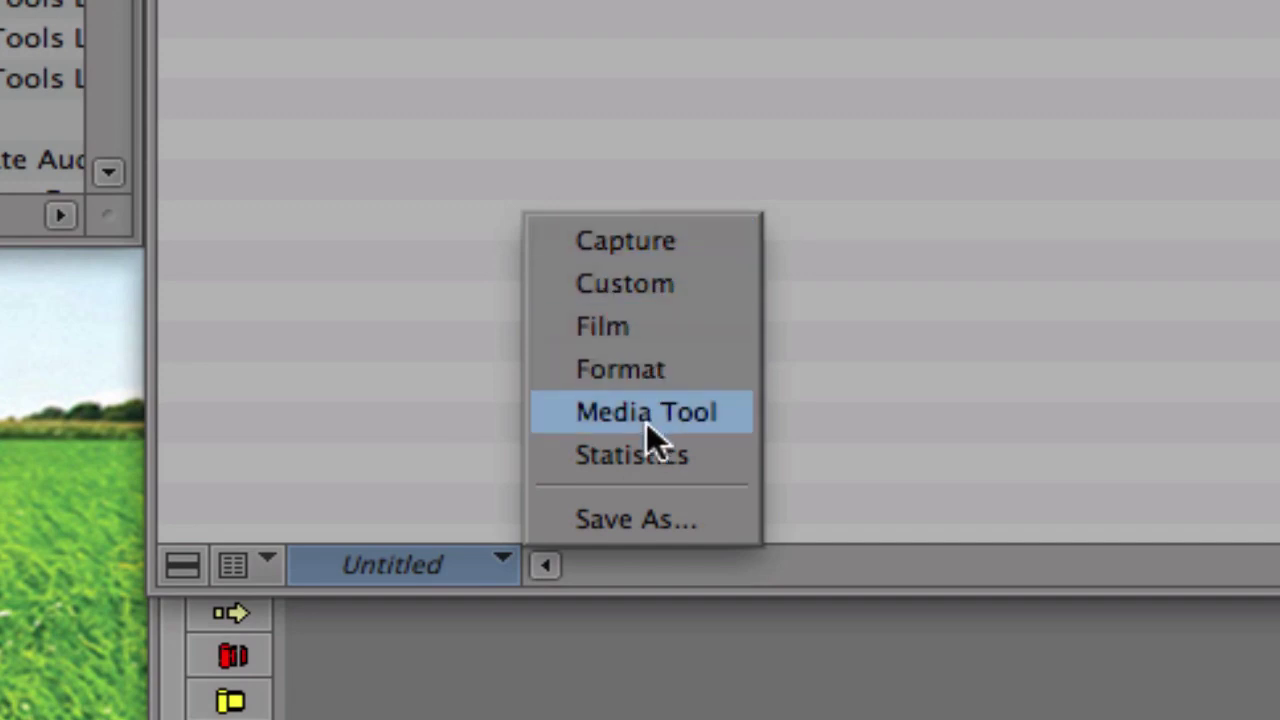
left_click(628, 248)
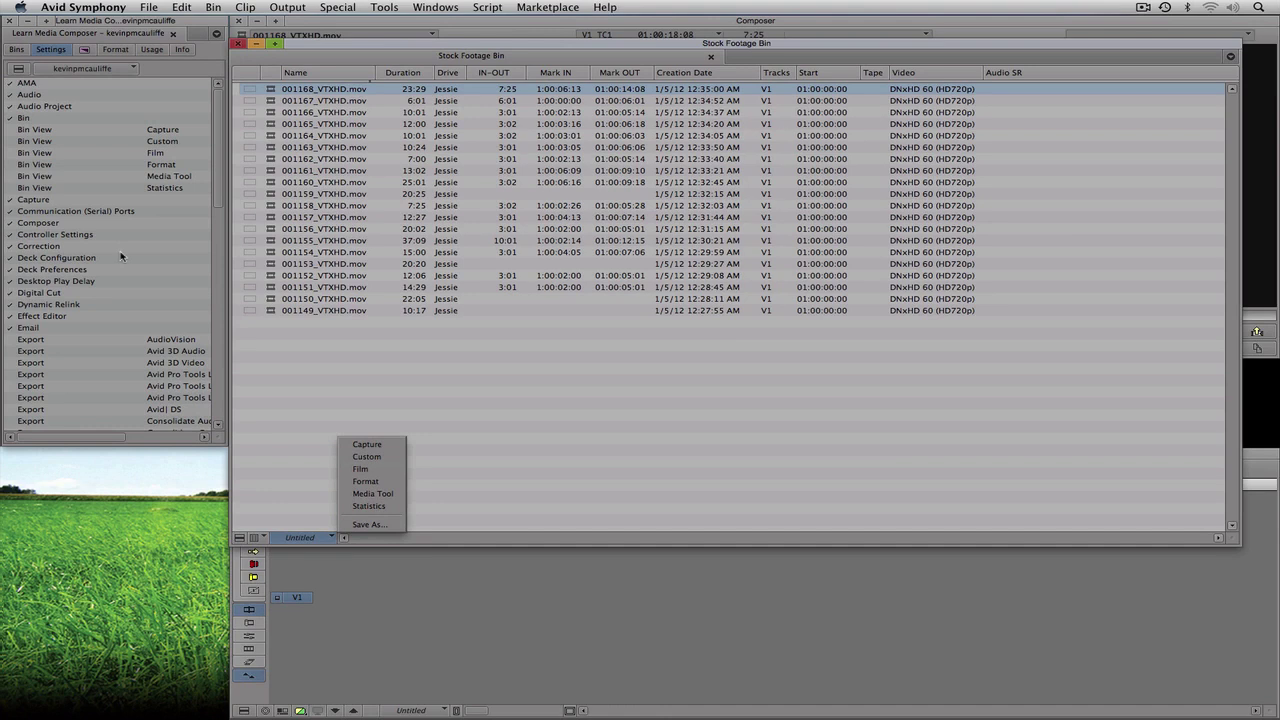
left_click(372, 494)
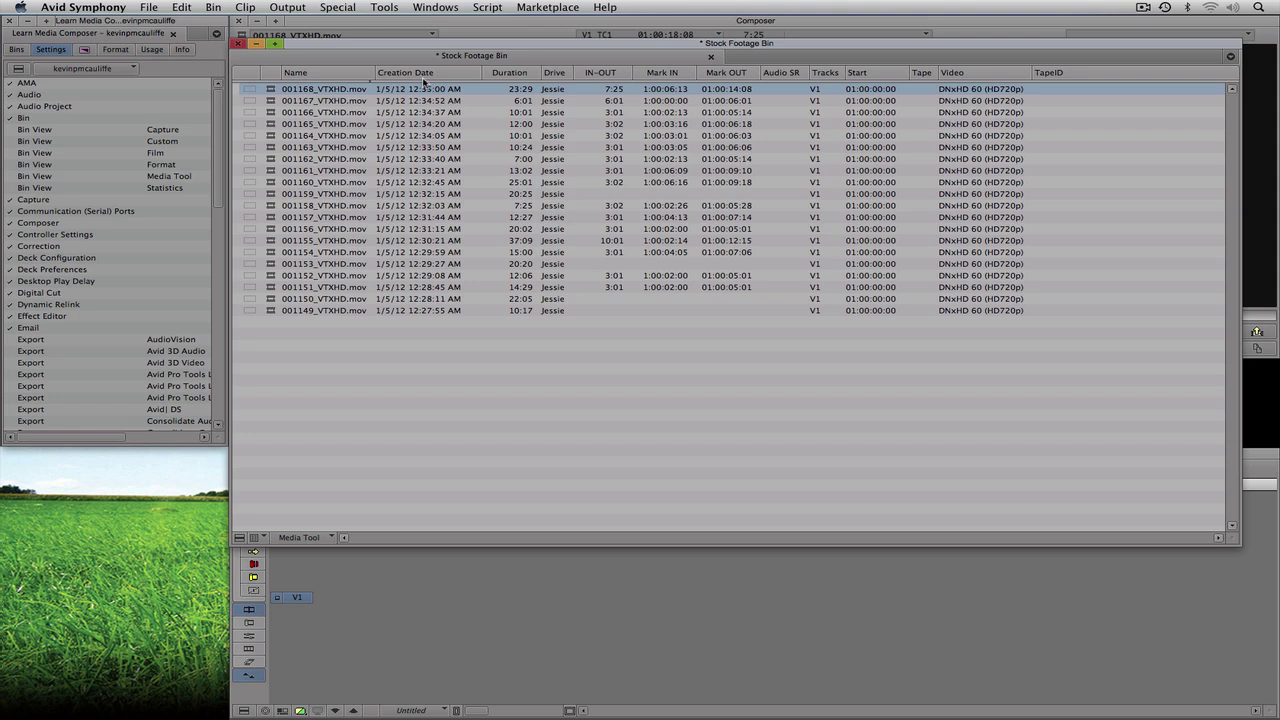
Delete all the bin views from Capture through Statistics in the project settings
left_click(22, 131)
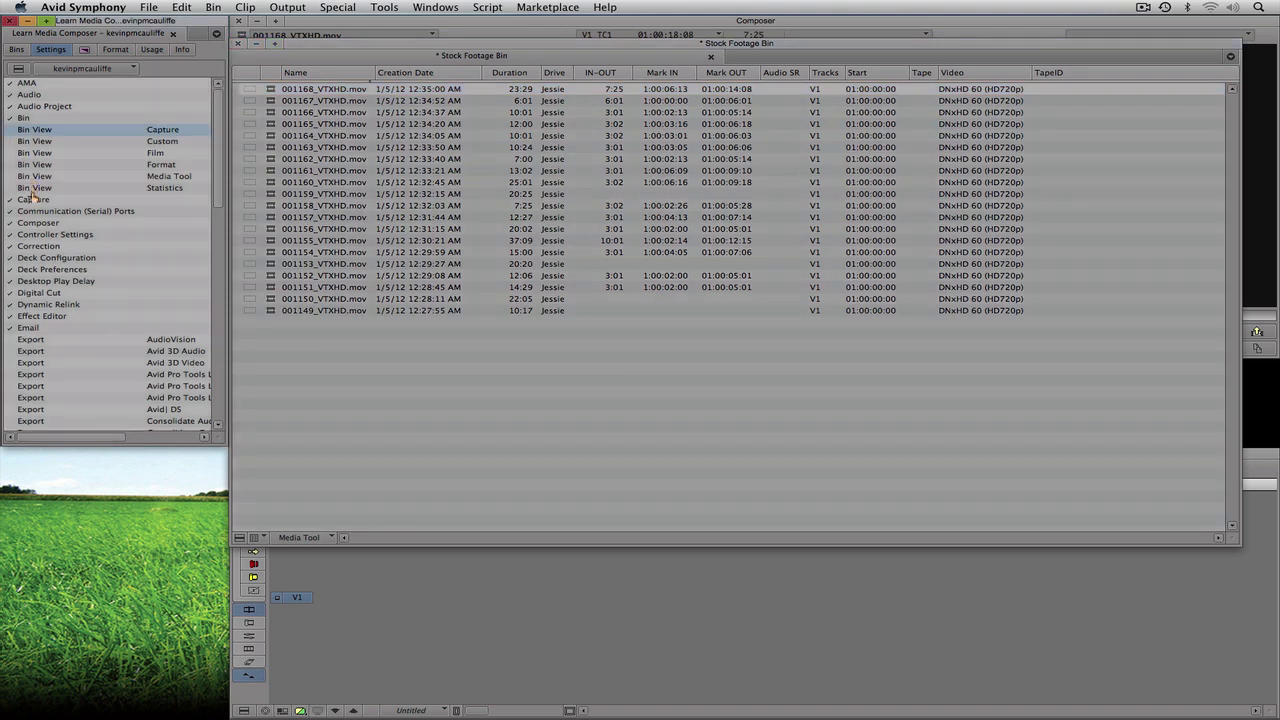
left_click(33, 189, "shift")
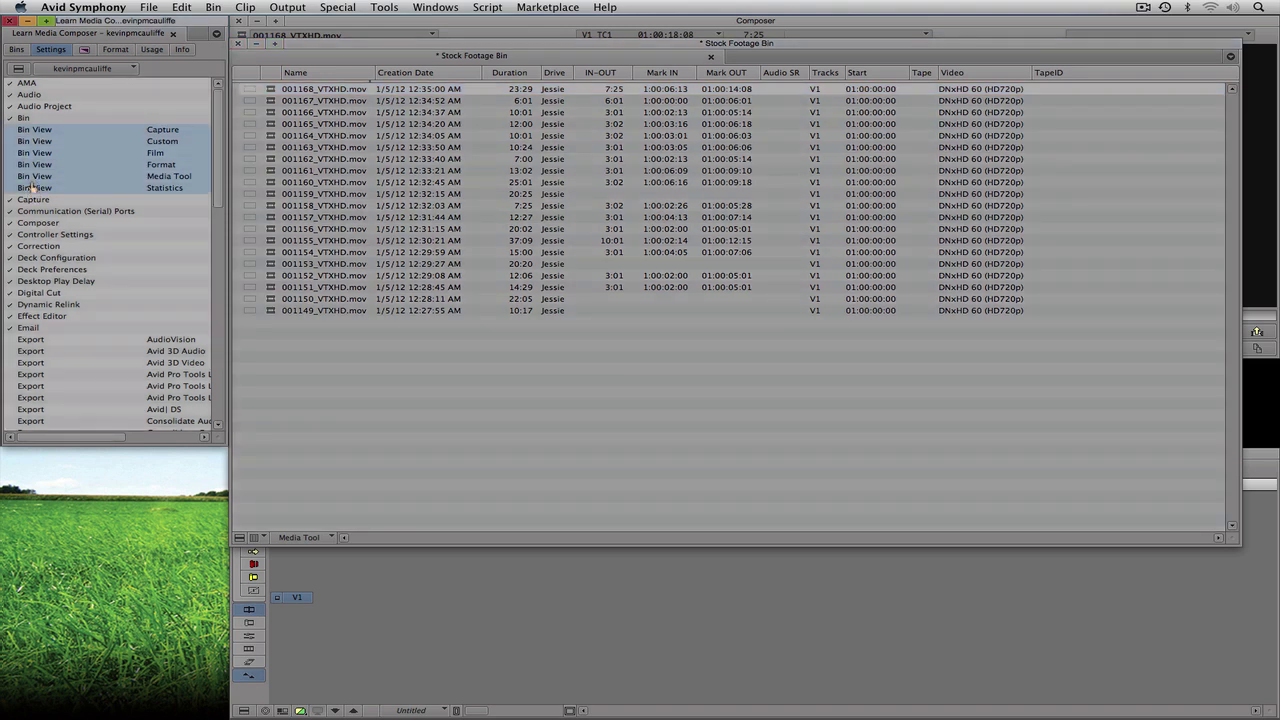
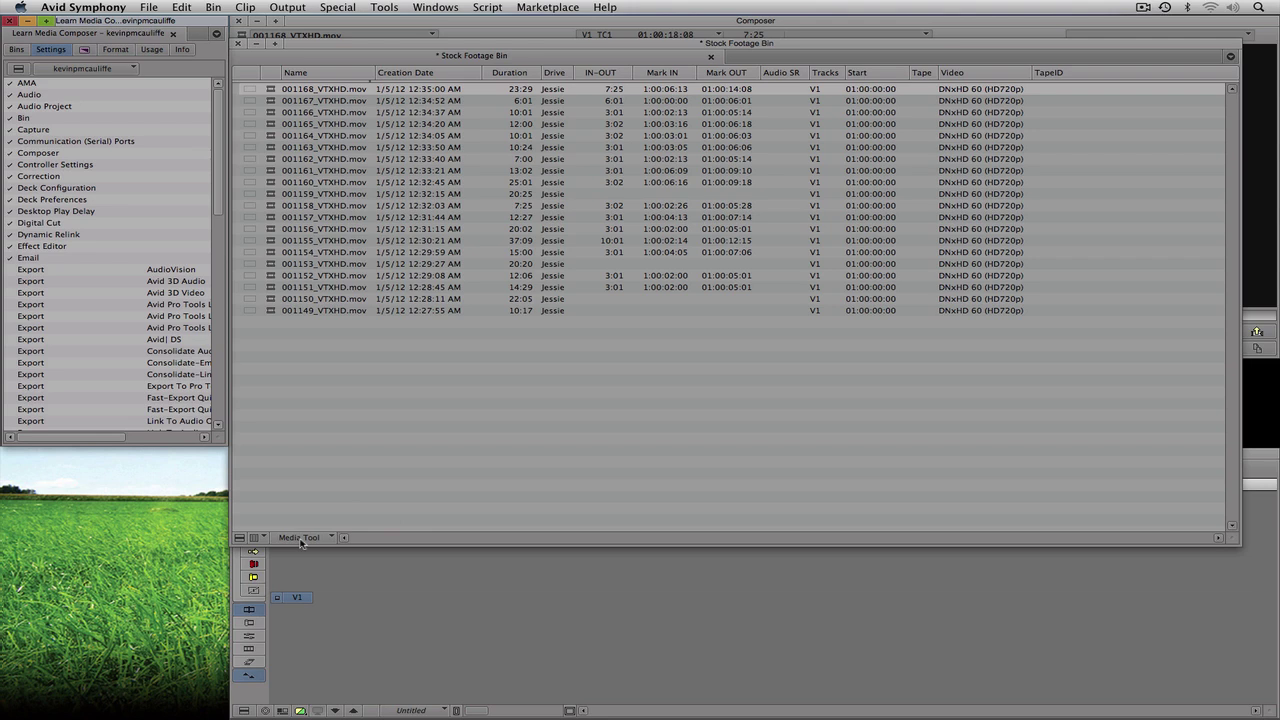
Save the bin's current columns as a new view named with the editor's first name in possessive form followed by "Media Tool"
left_click(300, 539)
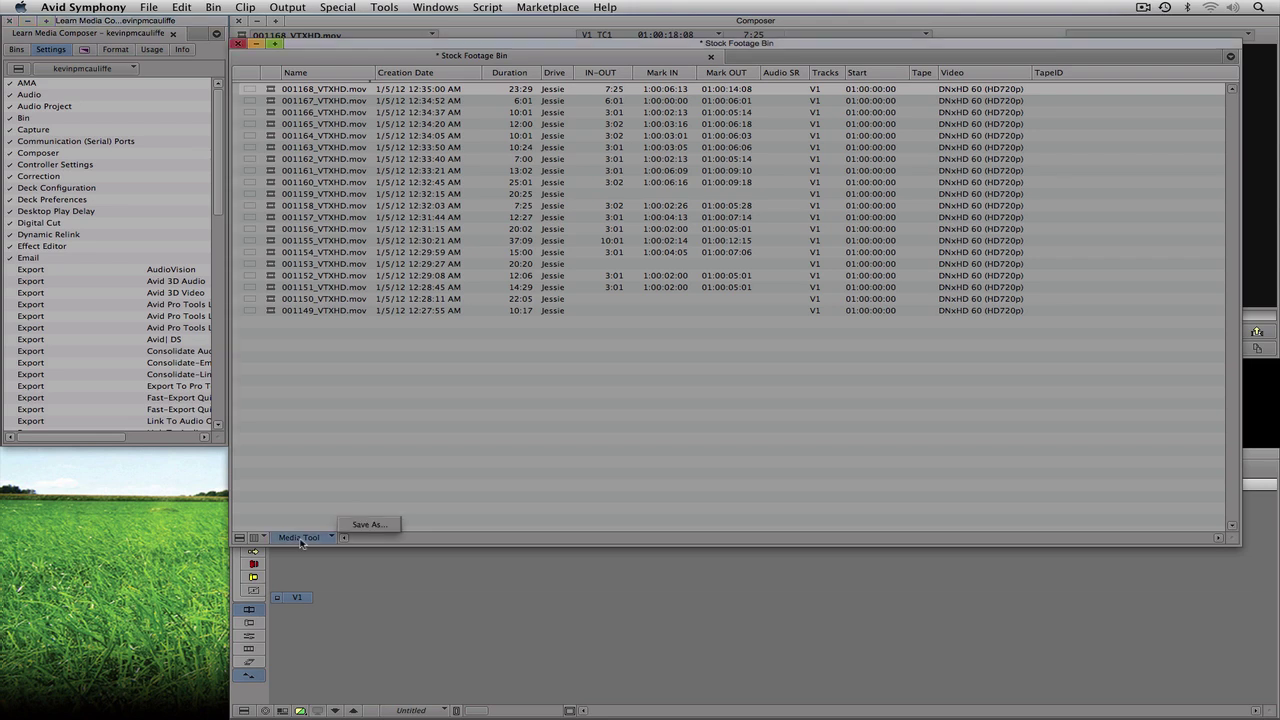
left_click(362, 527)
type("Kevin's")
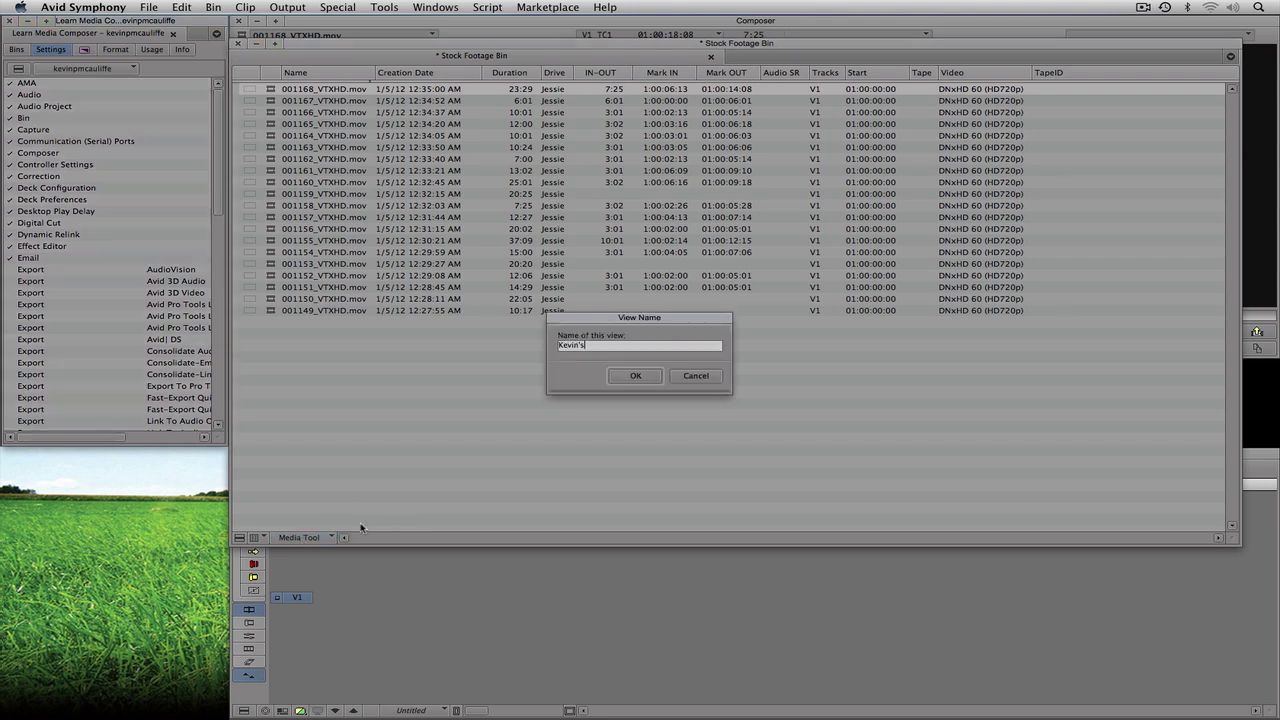
type(" Media Tool")
left_click(624, 377)
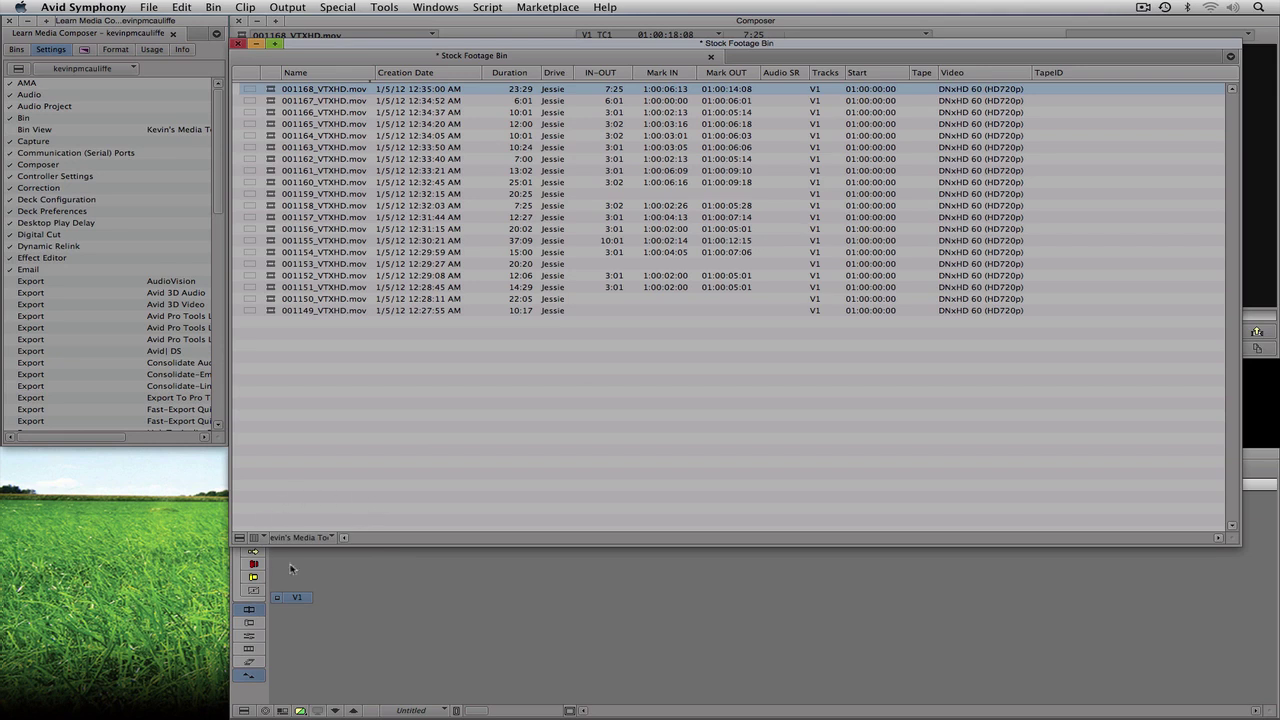
left_click(62, 437)
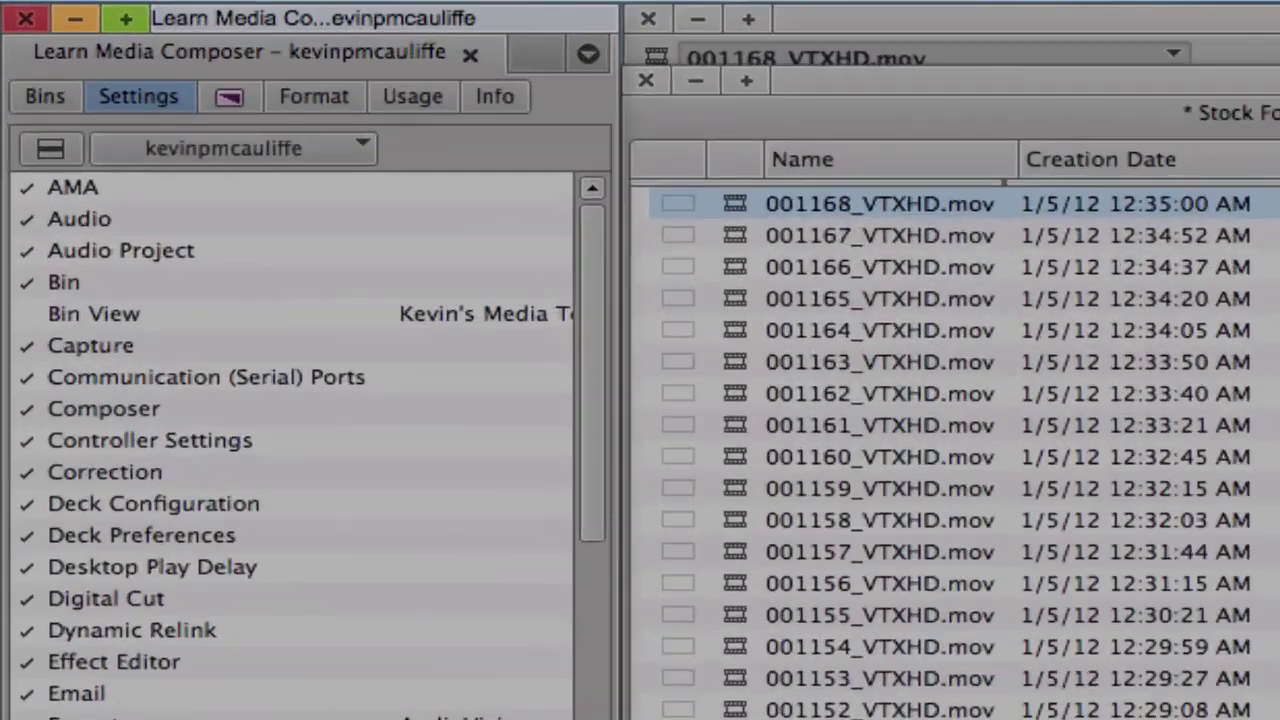
Delete the custom Media Tool bin view from the project settings
scroll(110, 300, "right", 5)
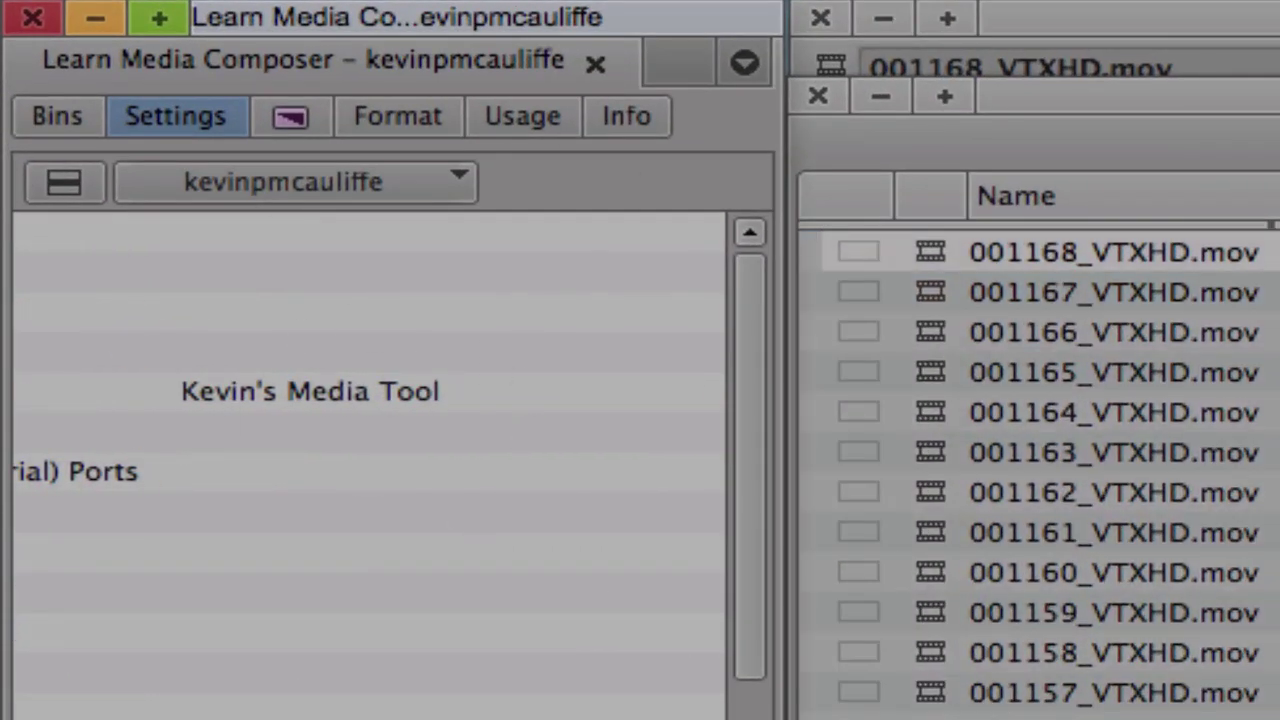
scroll(370, 450, "left", 5)
left_click(140, 400)
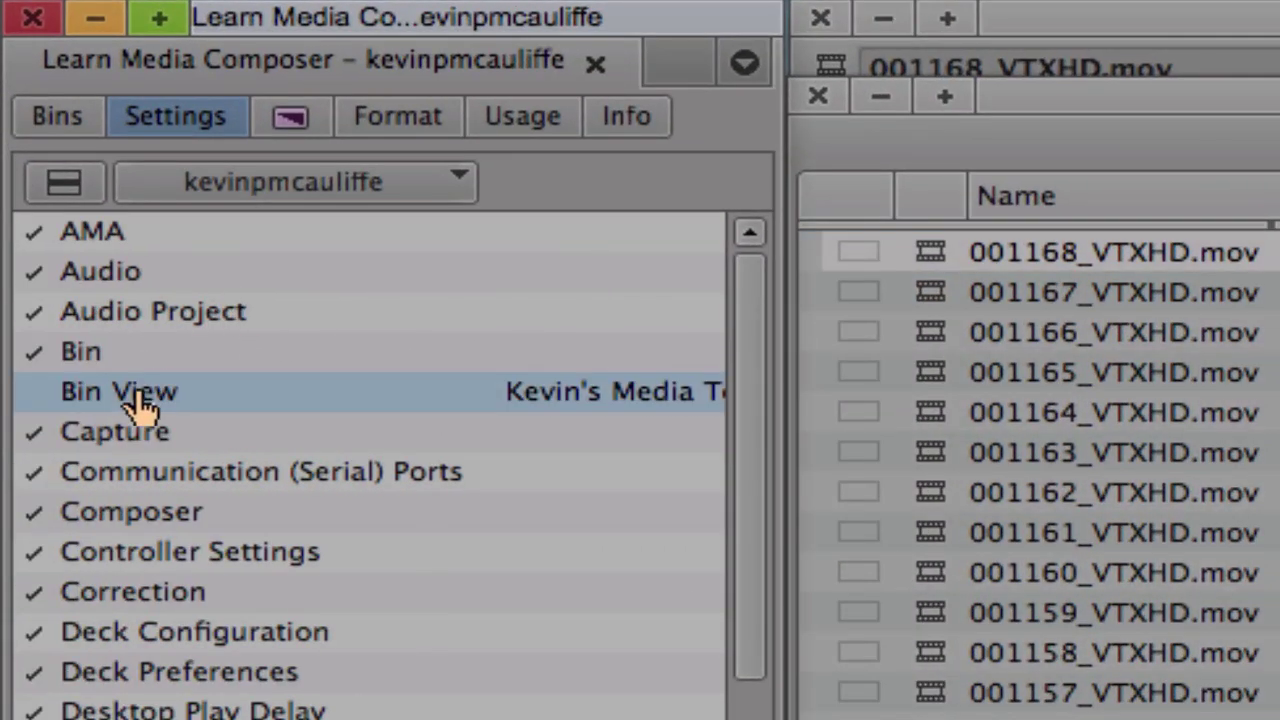
key("Delete")
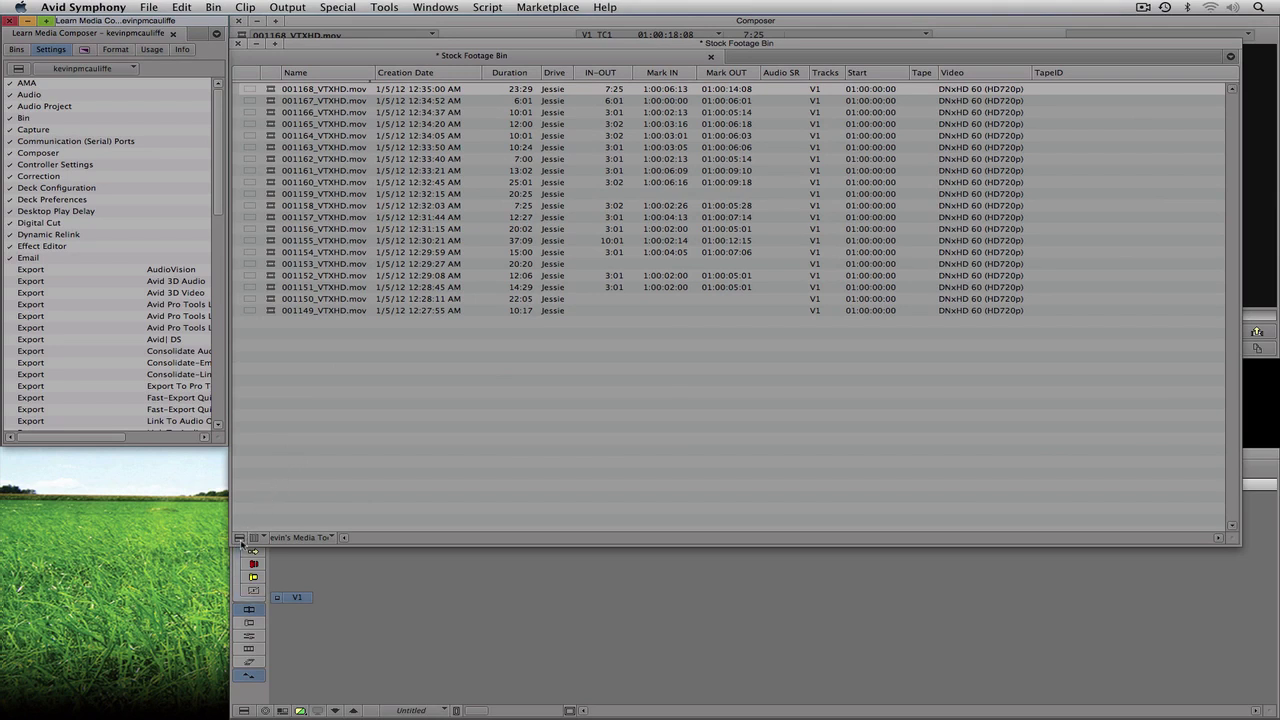
Clear the Stock Footage Bin's column selection and display only the Drive, Duration, End, Start and Tape columns
left_click(240, 539)
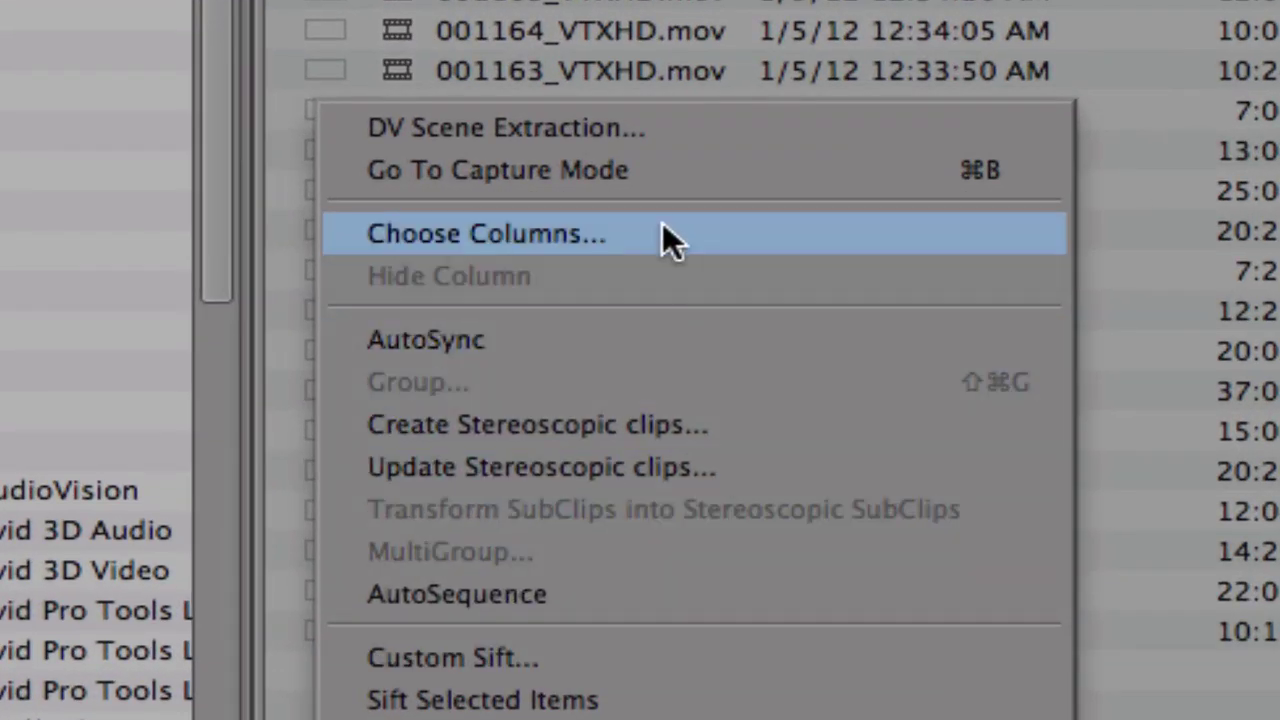
left_click(666, 236)
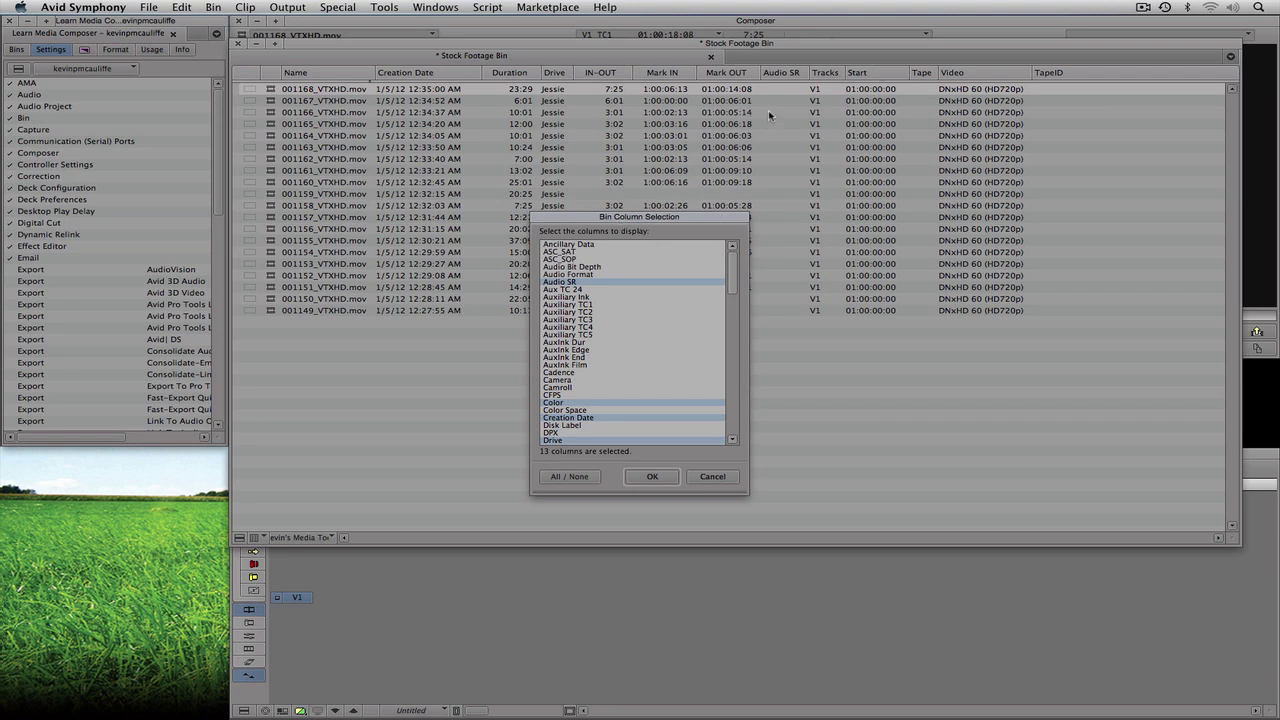
left_click(568, 477)
left_click(568, 477)
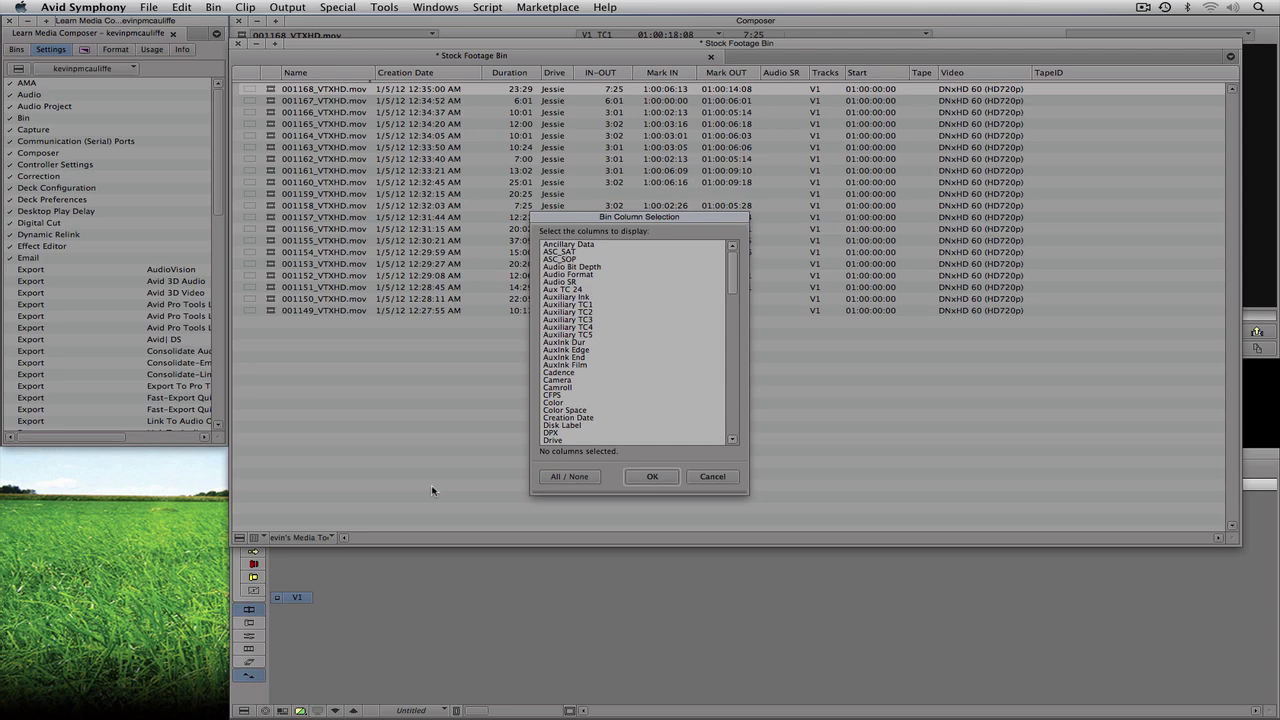
scroll(736, 295, "down", 3)
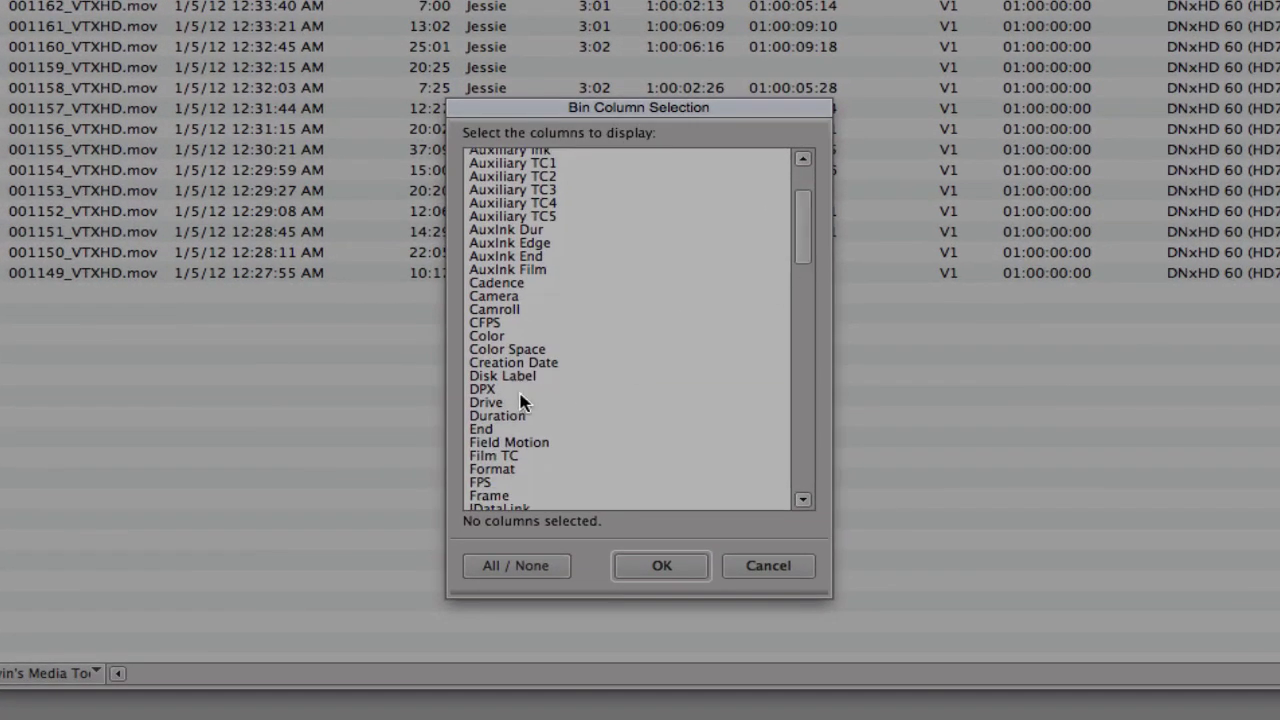
left_click(522, 402)
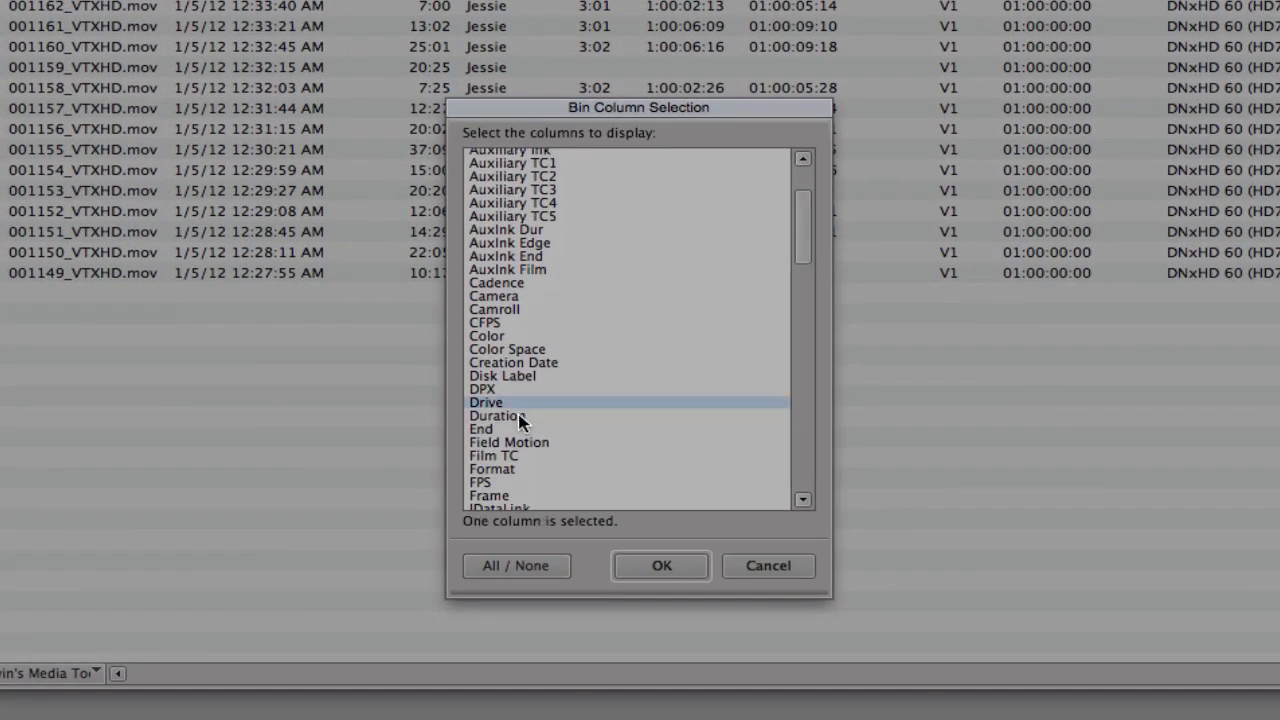
left_click(519, 416)
left_click(508, 429)
left_click_drag(798, 263, 806, 429)
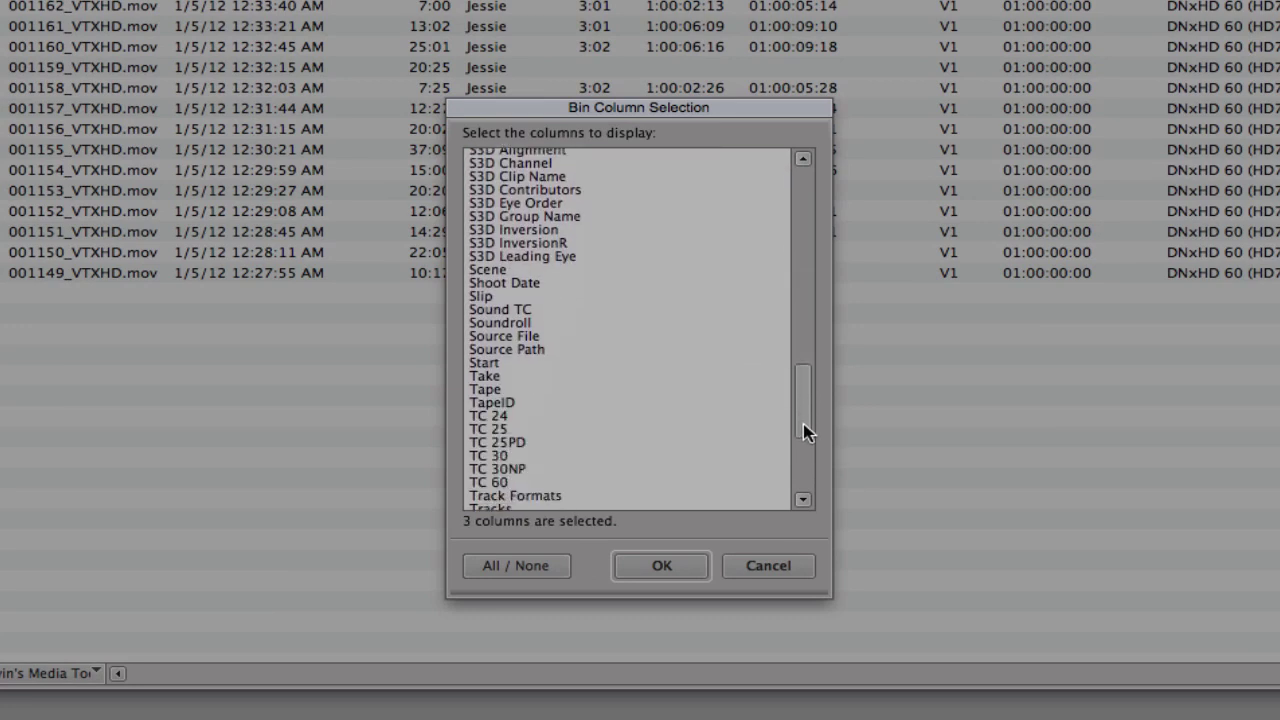
left_click(503, 364)
left_click(494, 390)
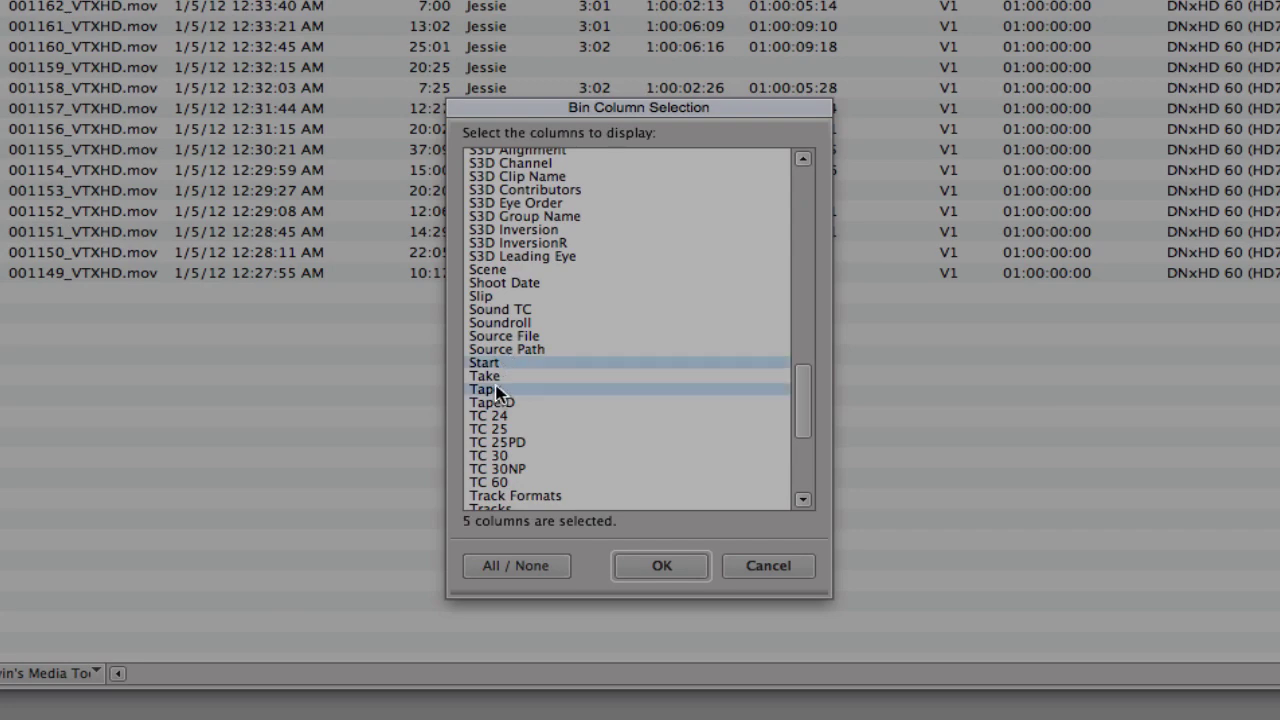
left_click(658, 566)
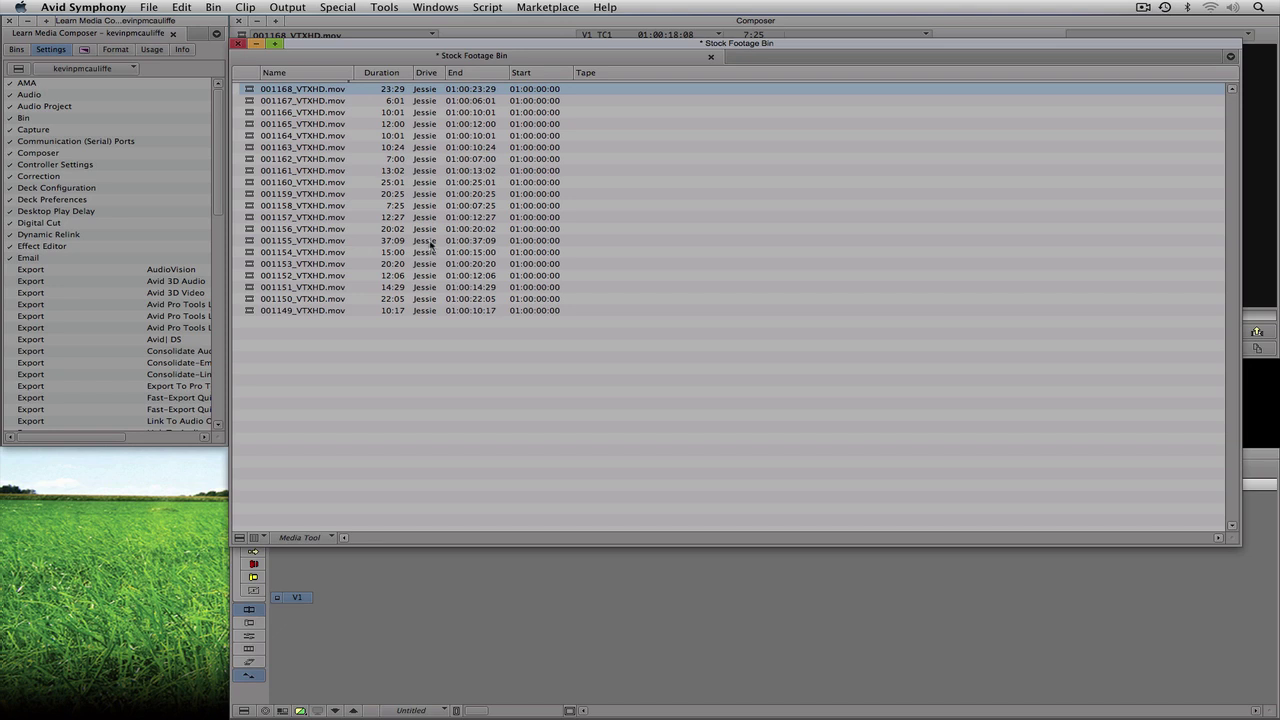
Reorder the bin columns so that Start follows Name and End follows Start
left_click(545, 77)
left_click_drag(545, 77, 335, 77)
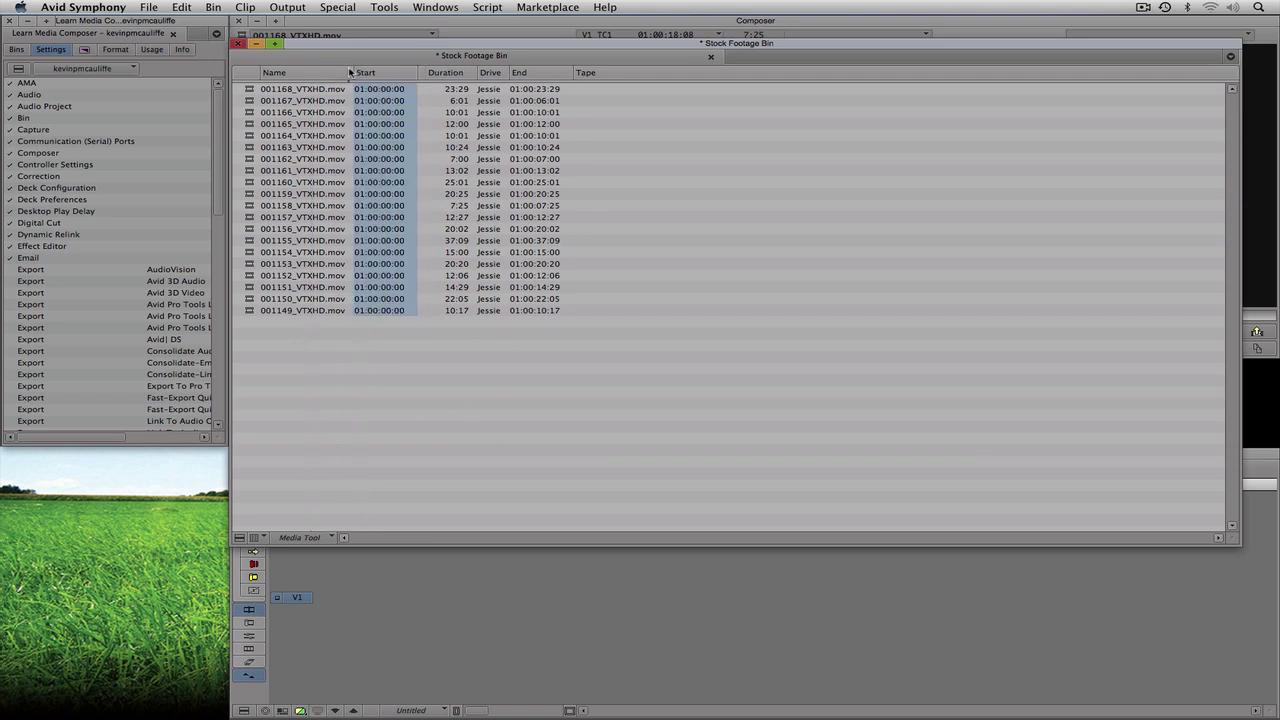
left_click(546, 77)
left_click_drag(546, 77, 424, 77)
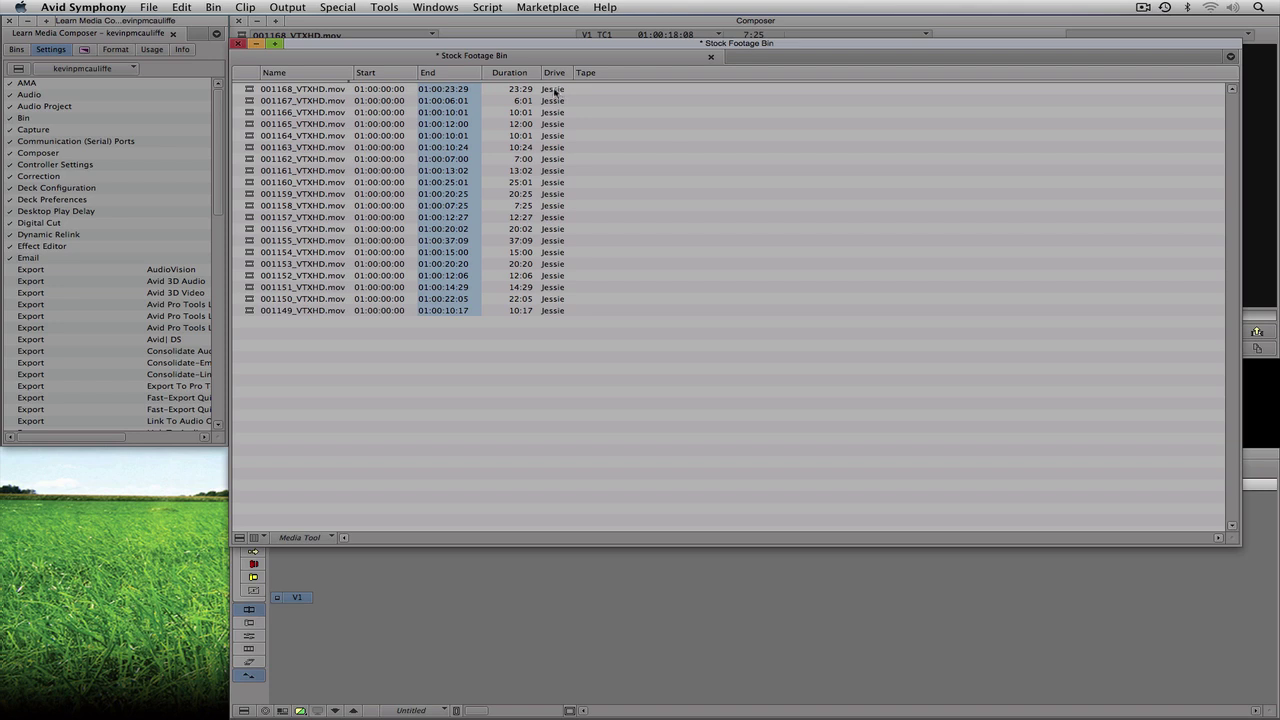
Modify the source of all clips in the bin to a new tape named "Disc 23", accepting the change to clips with associated media
left_click(247, 90)
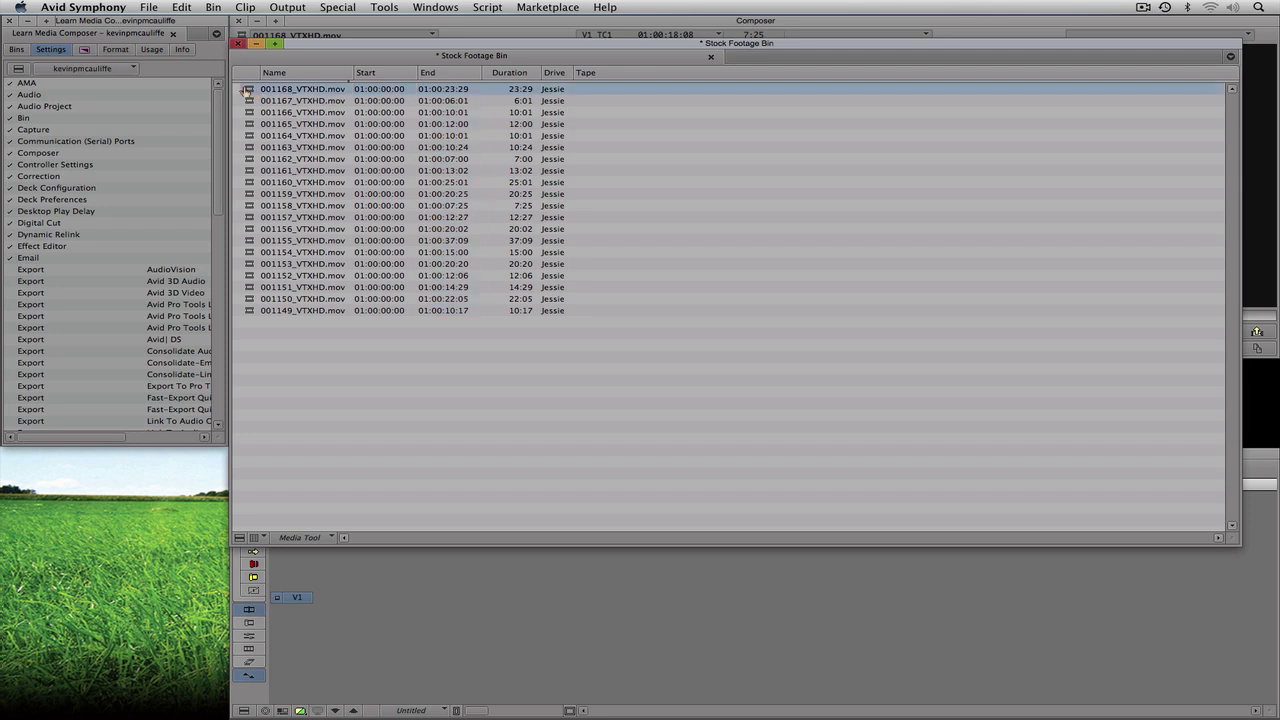
key("super+a")
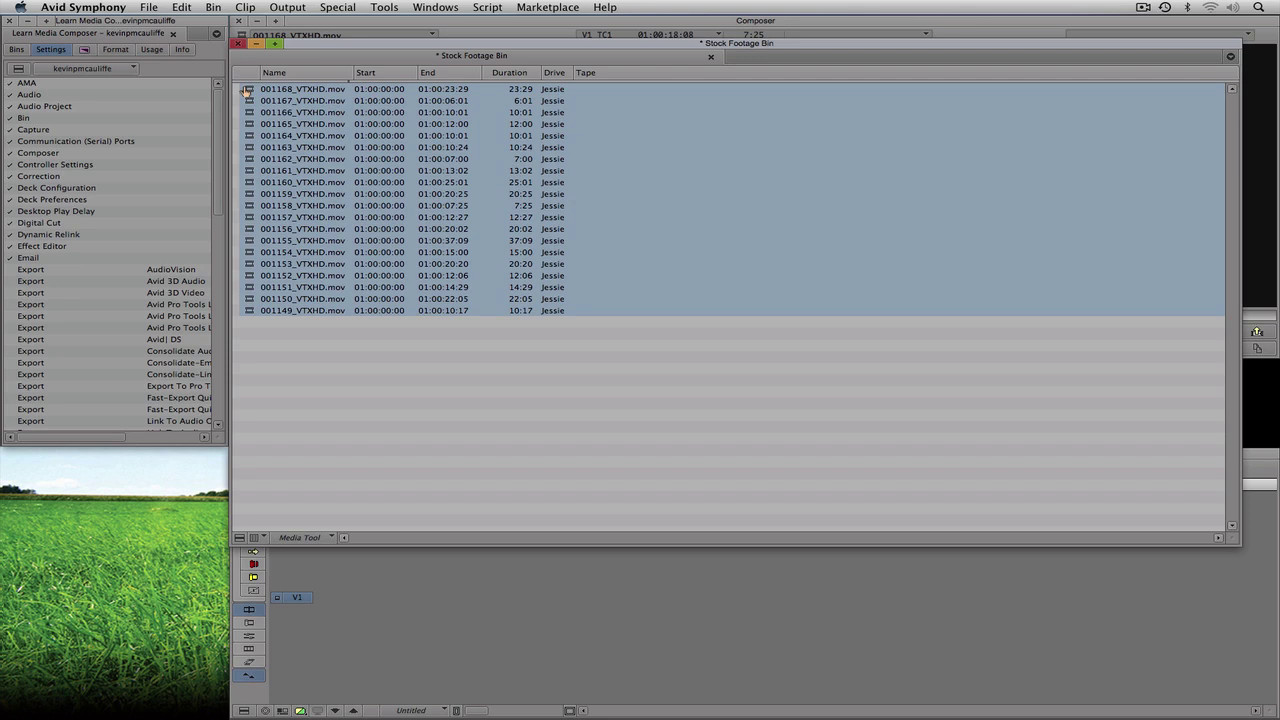
left_click(245, 8)
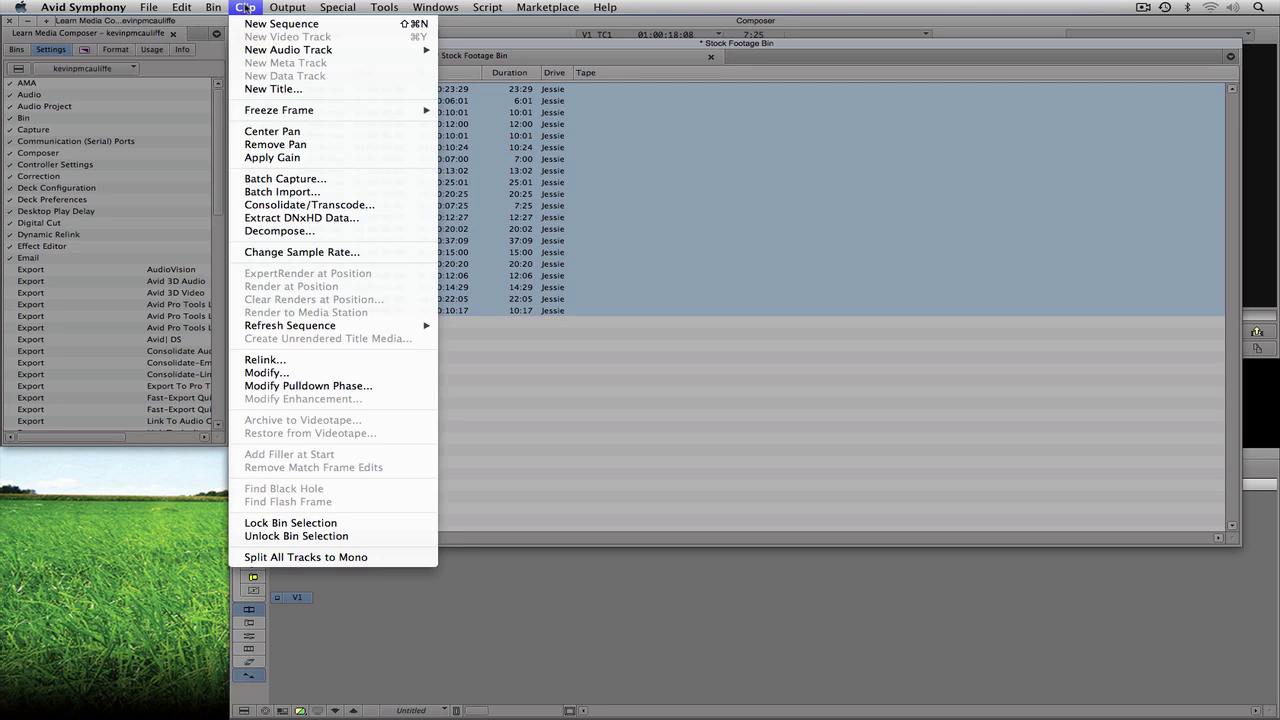
left_click(267, 373)
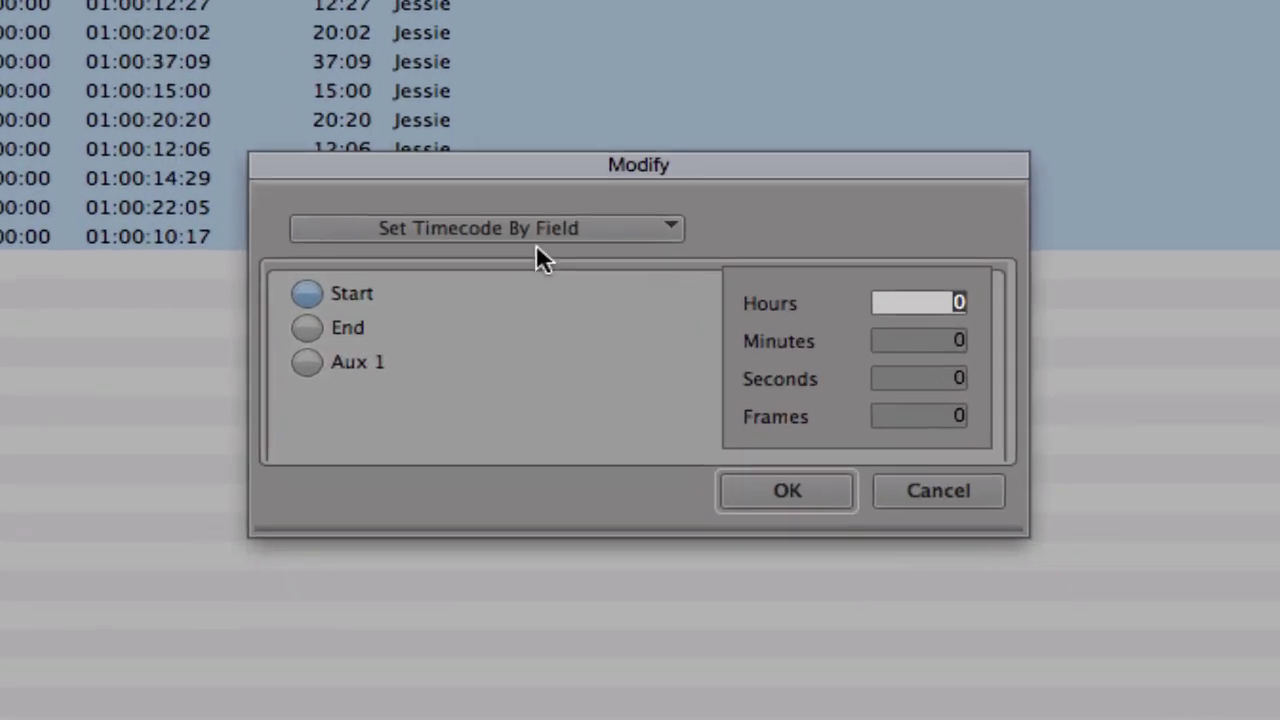
left_click(642, 306)
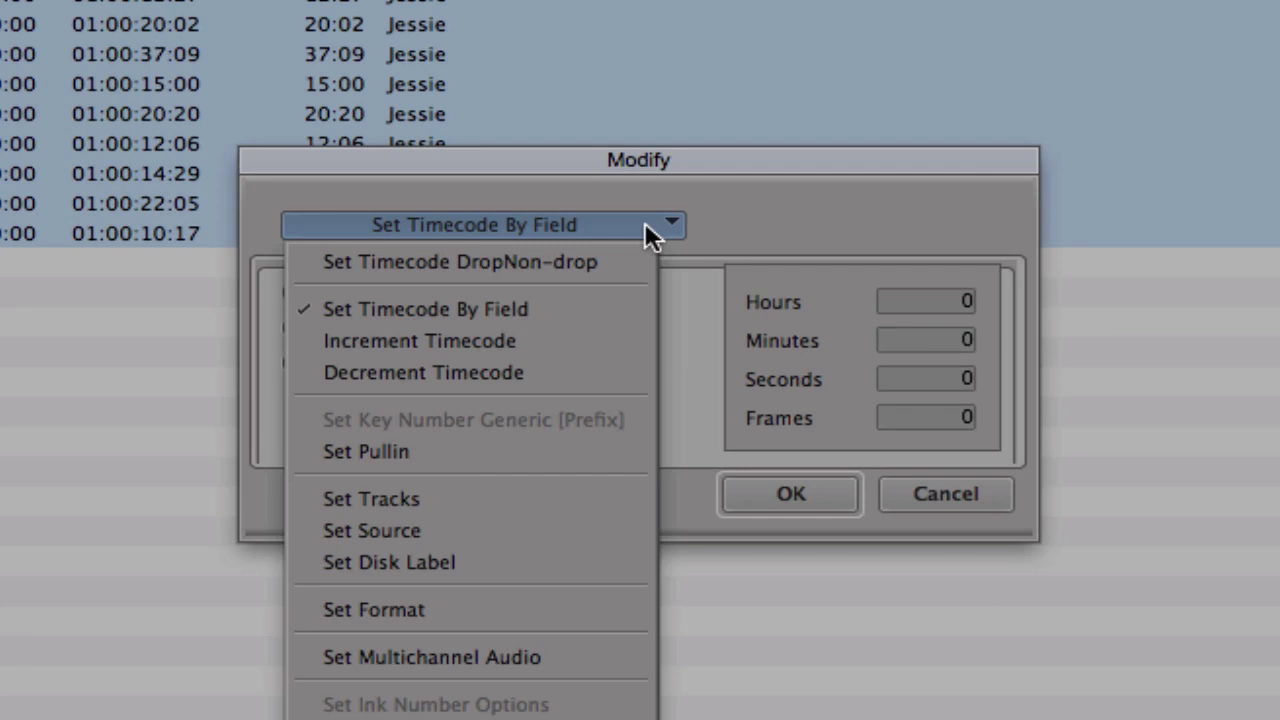
left_click(508, 530)
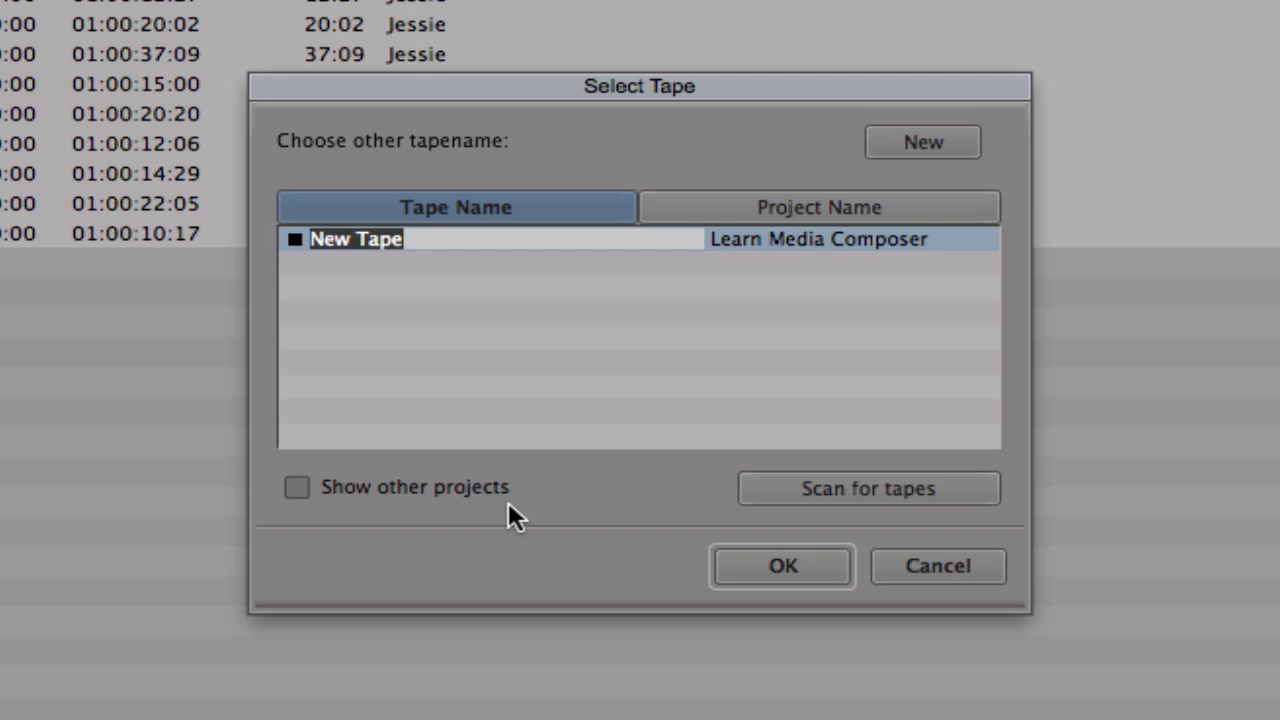
type("Disc 23")
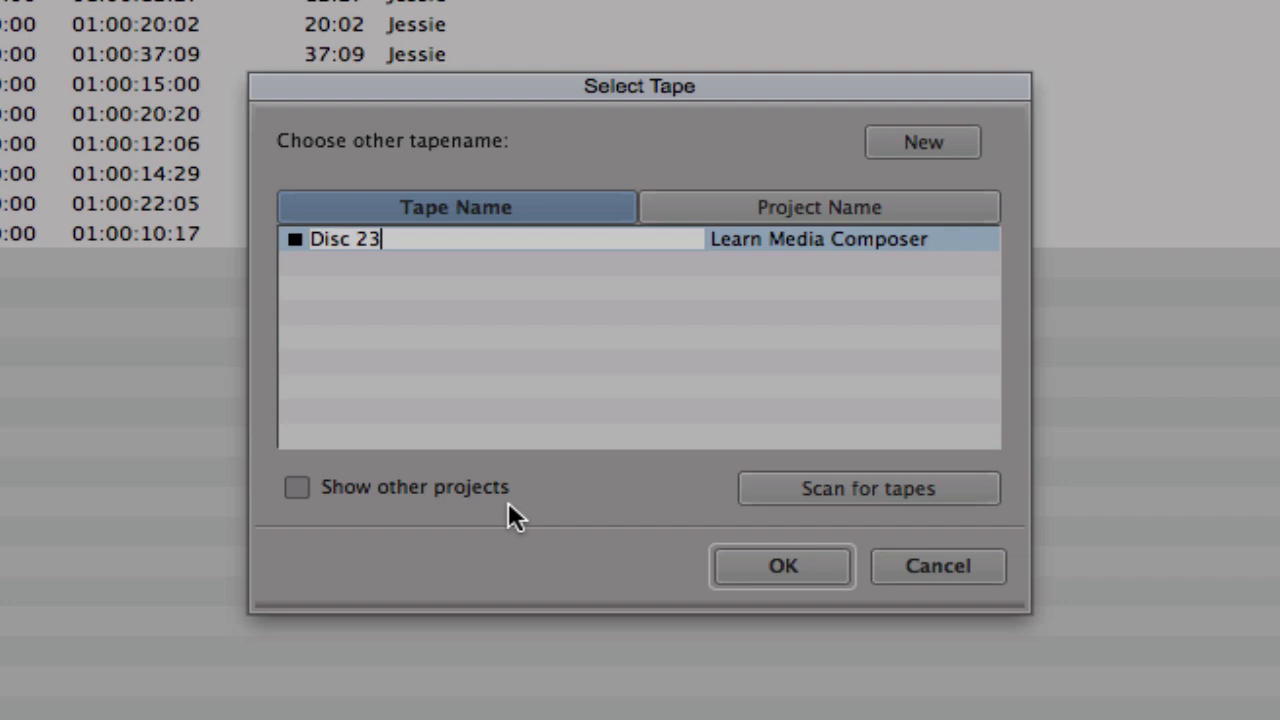
left_click(788, 560)
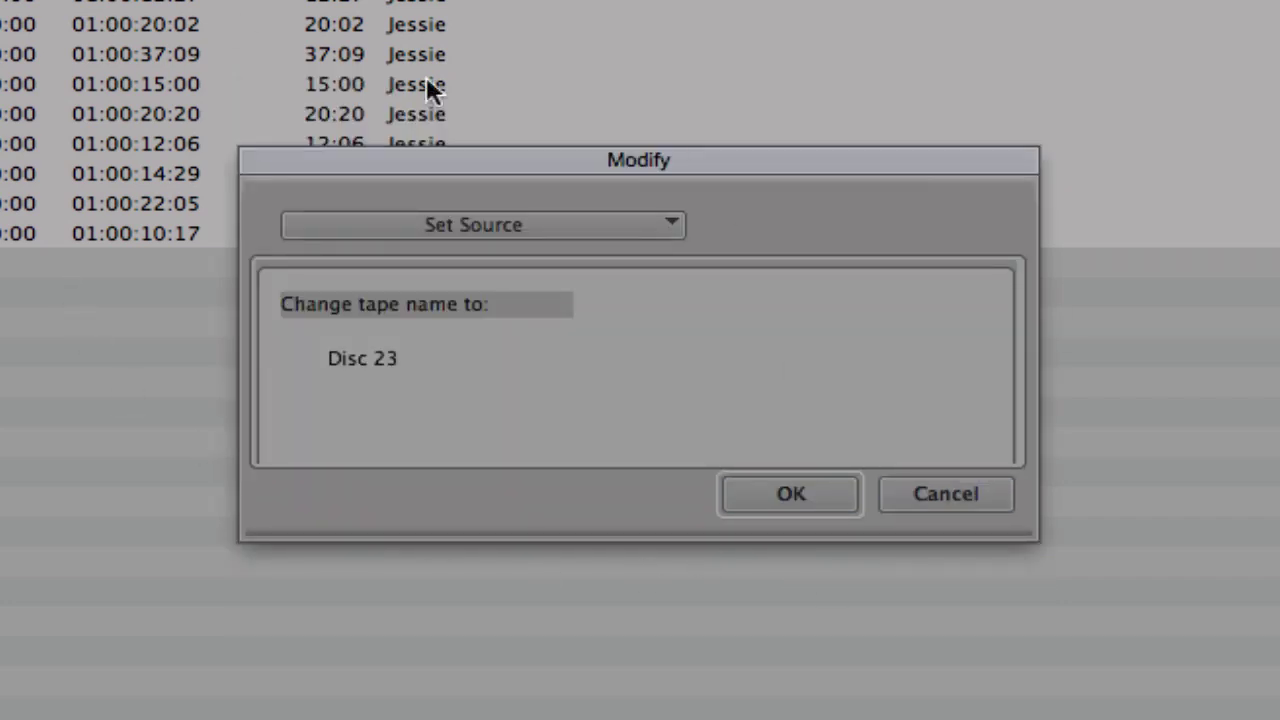
left_click(766, 488)
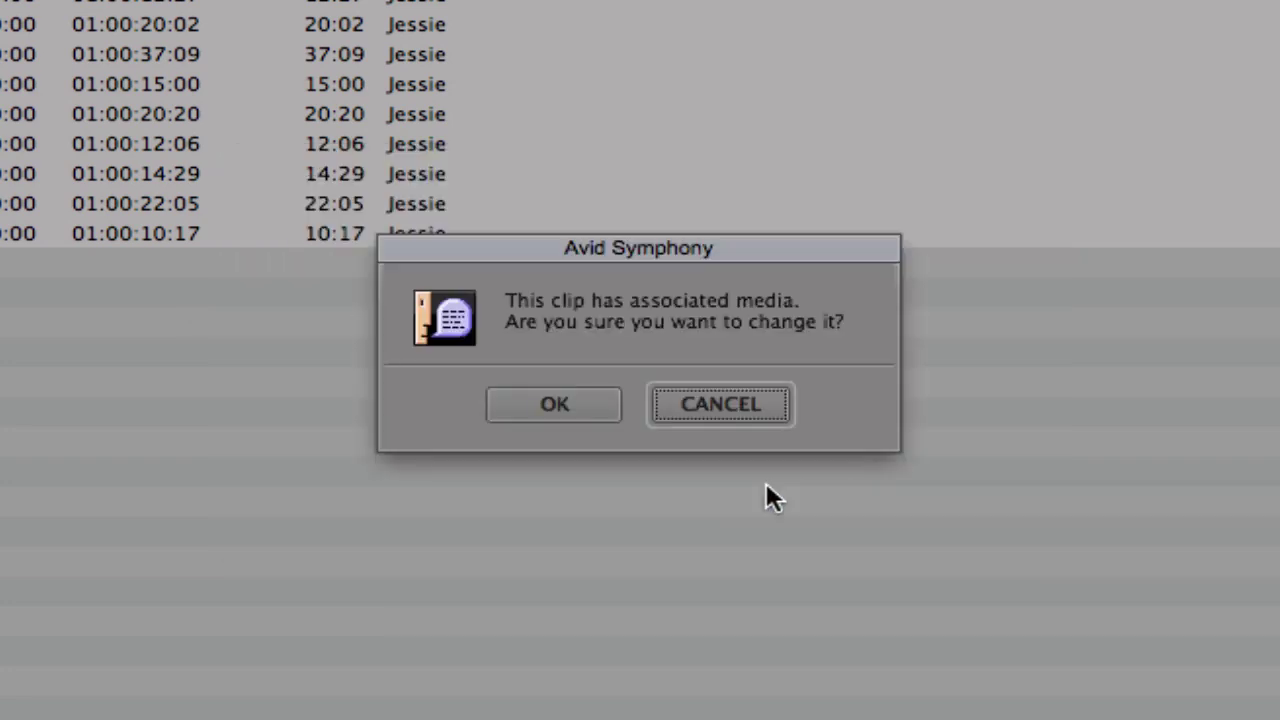
left_click(570, 400)
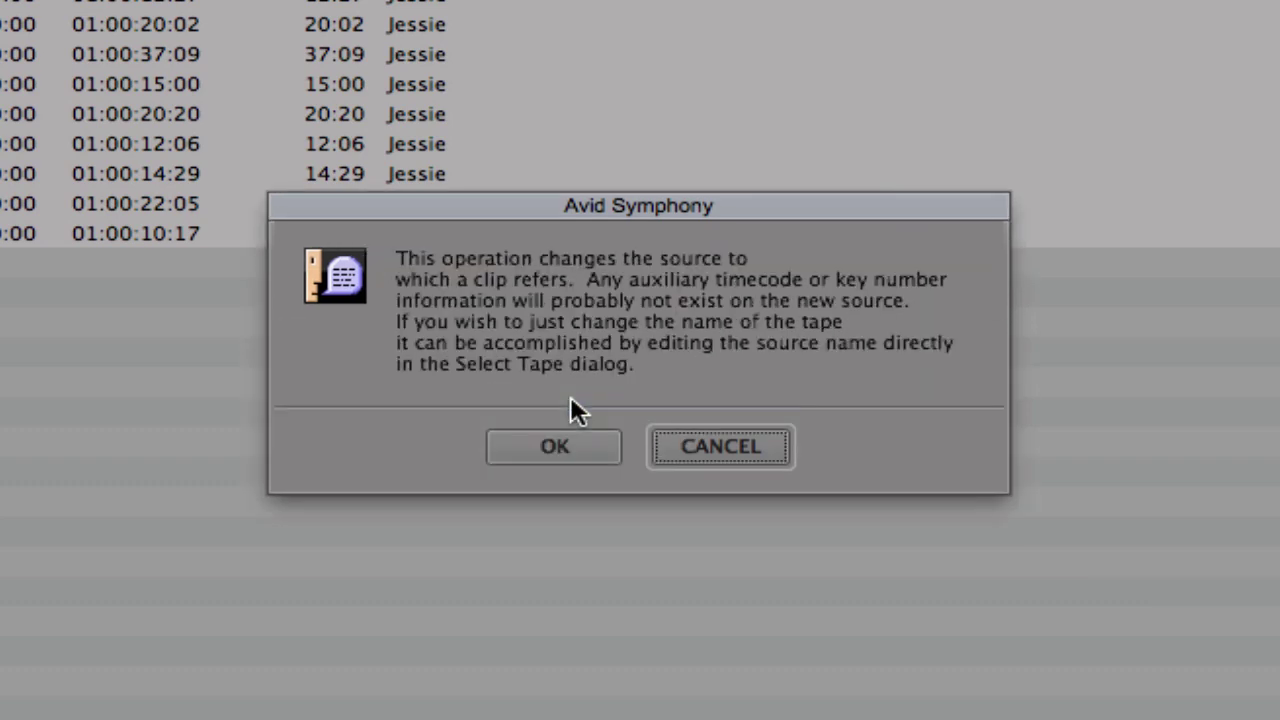
left_click(555, 448)
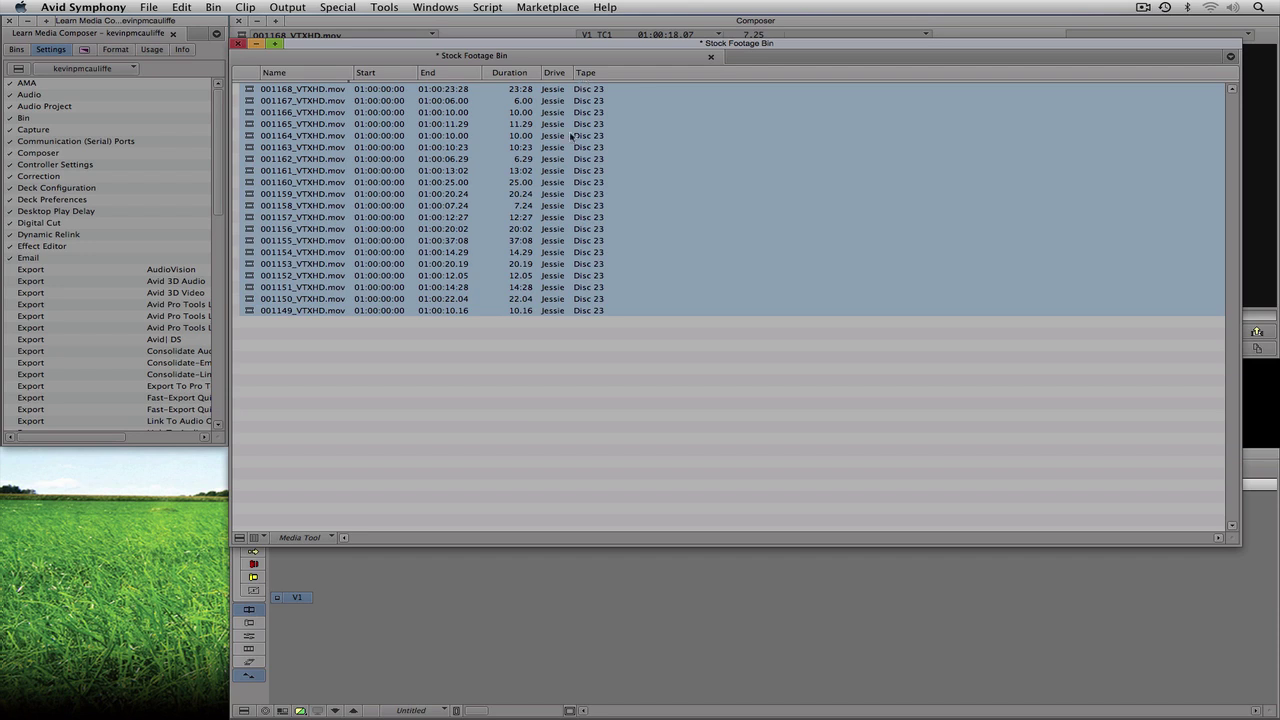
Save the bin's column layout as a new view named "Clips"
left_click(331, 538)
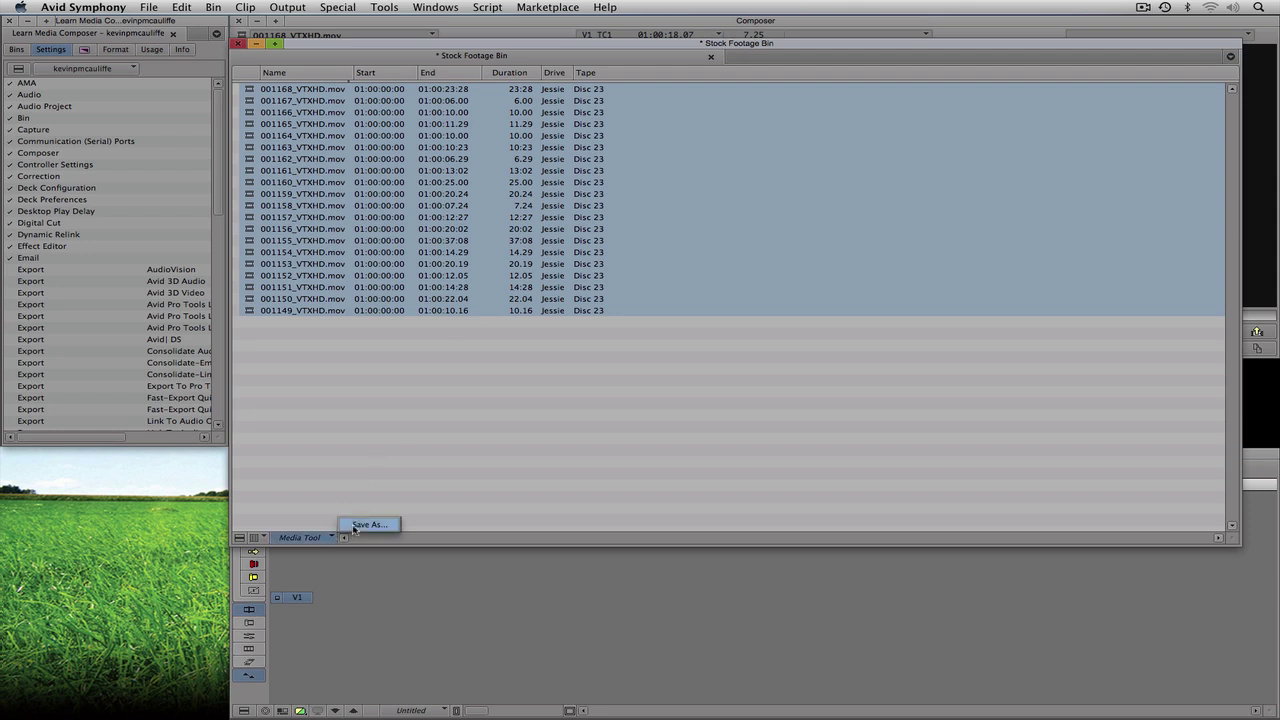
left_click(357, 524)
type("Clips")
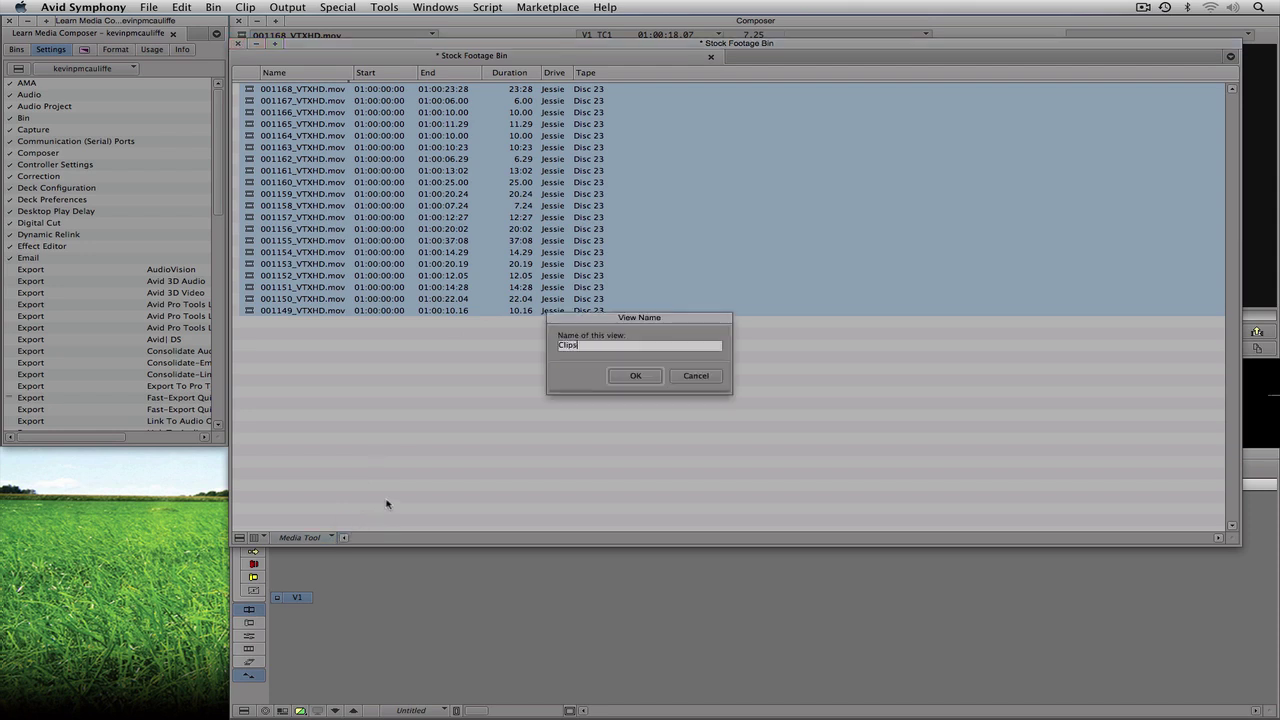
key("Return")
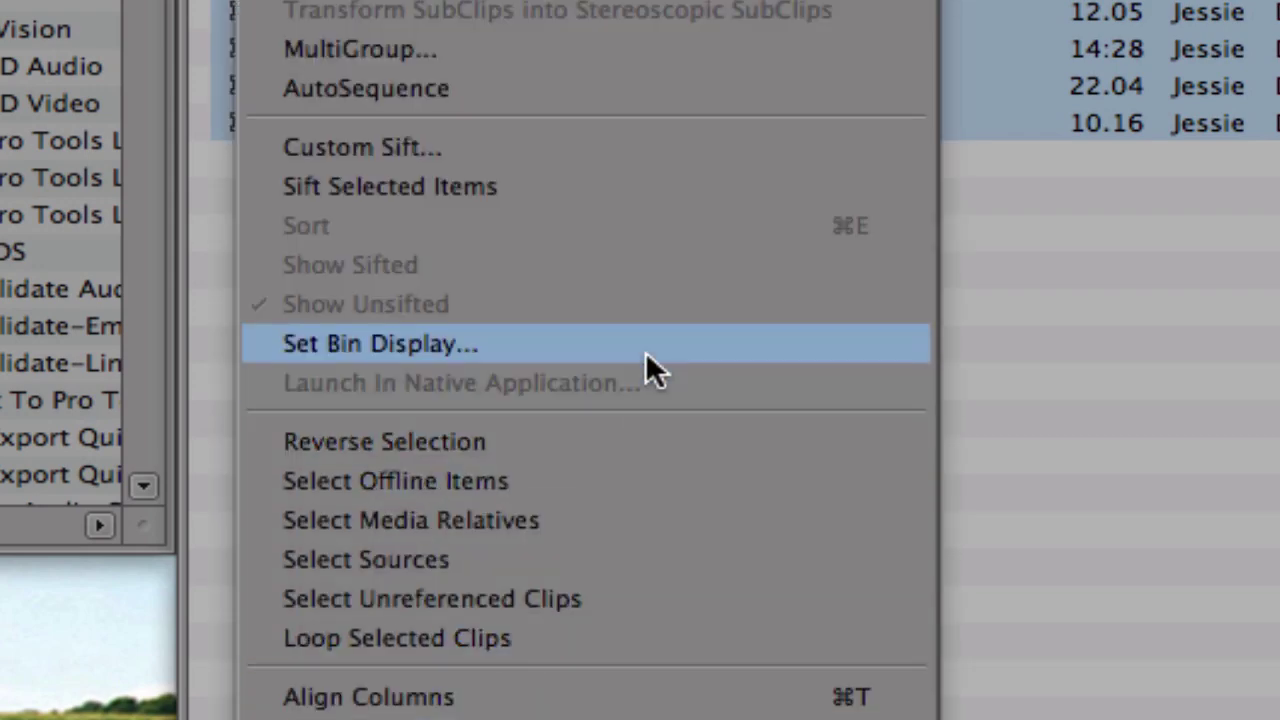
Turn off Master Clips in the Stock Footage Bin's display options
left_click(645, 351)
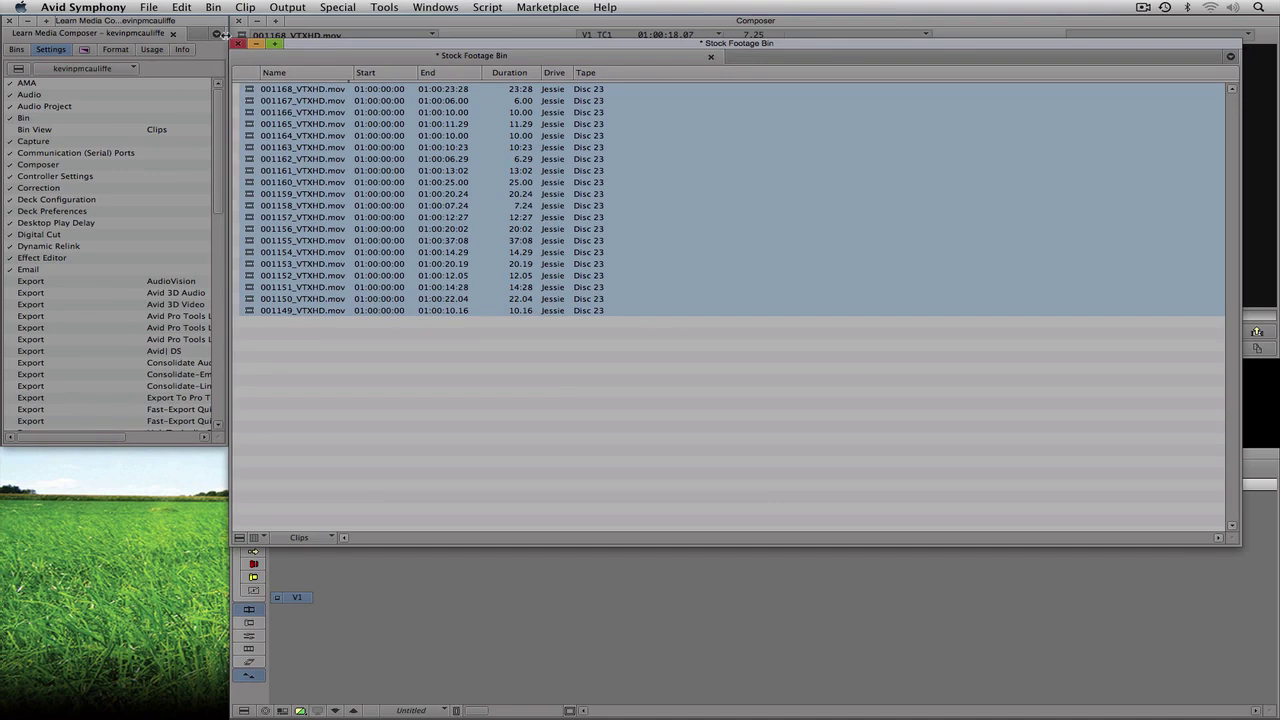
left_click(213, 8)
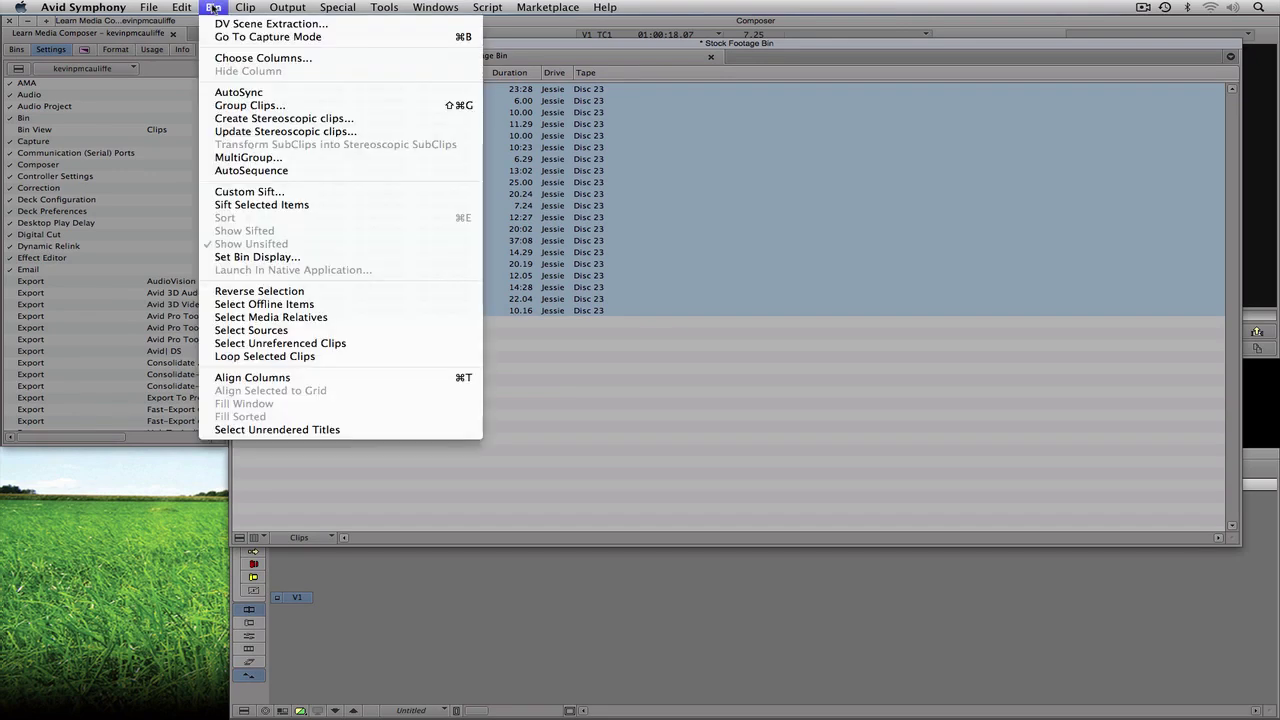
left_click(250, 257)
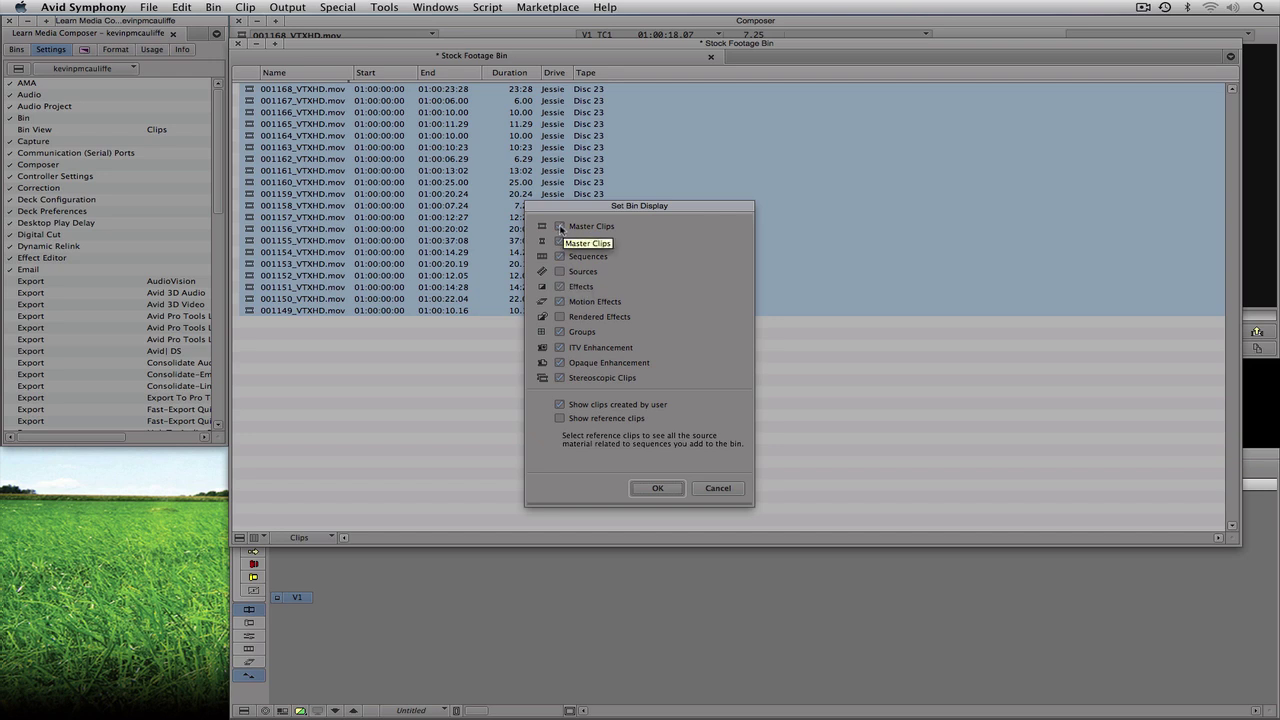
left_click(657, 488)
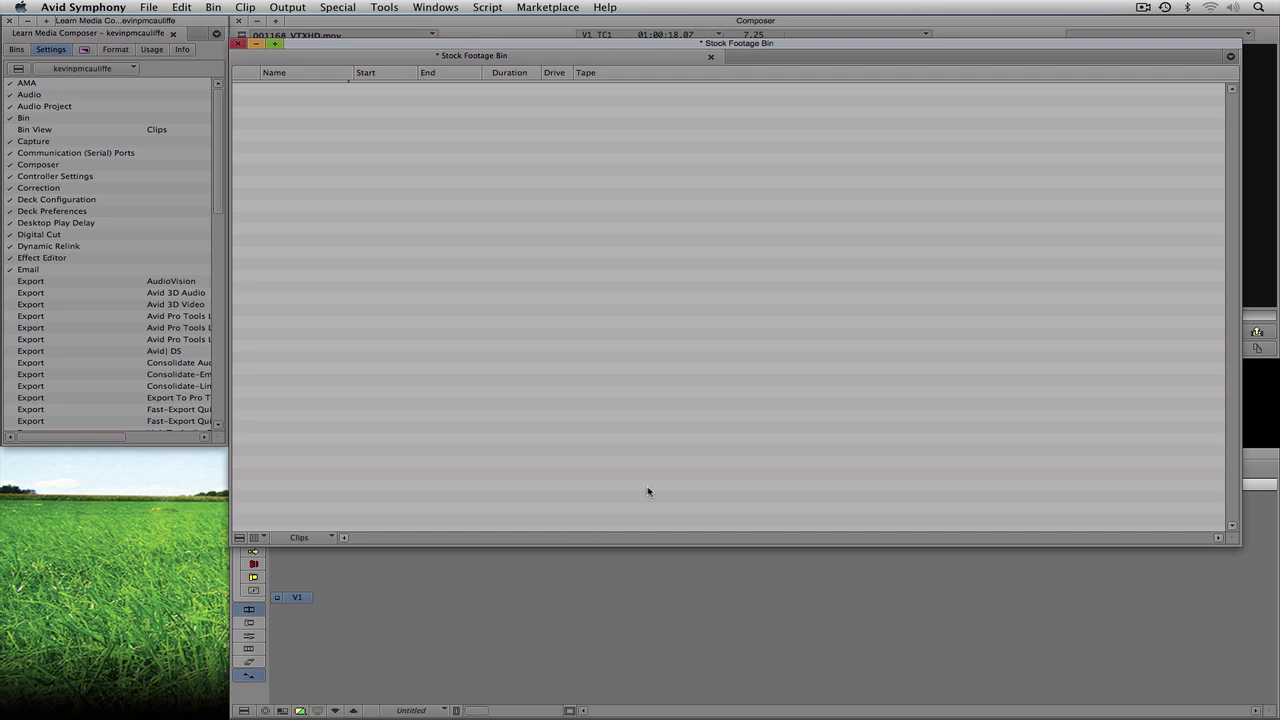
Turn Master Clips back on in the bin's display options, leaving Effects enabled
left_click(213, 7)
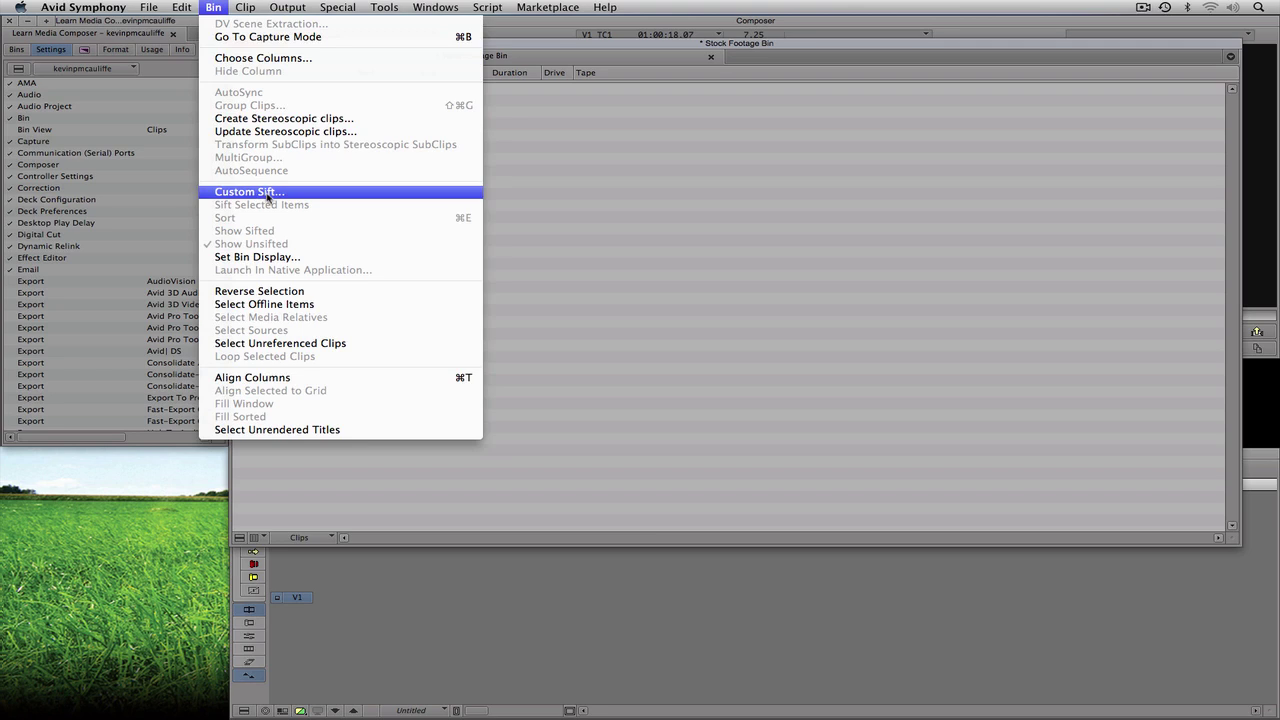
left_click(260, 257)
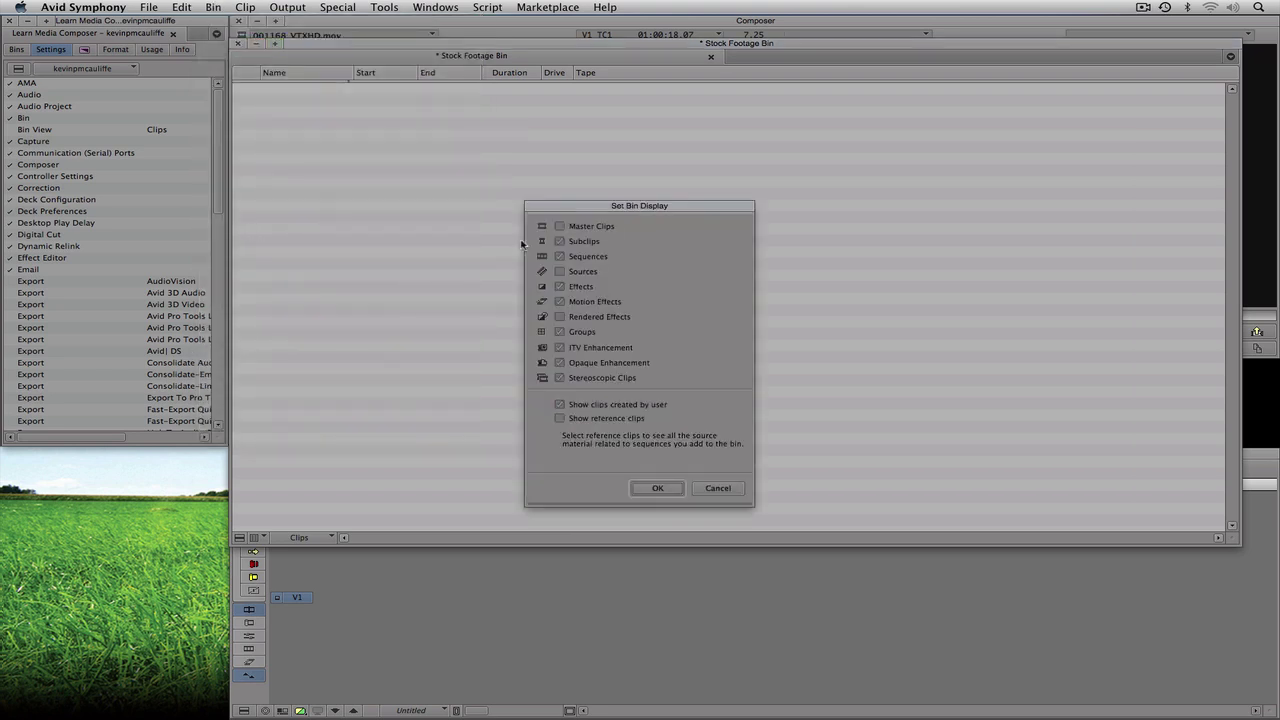
left_click(572, 226)
left_click(560, 287)
left_click(560, 287)
left_click(656, 488)
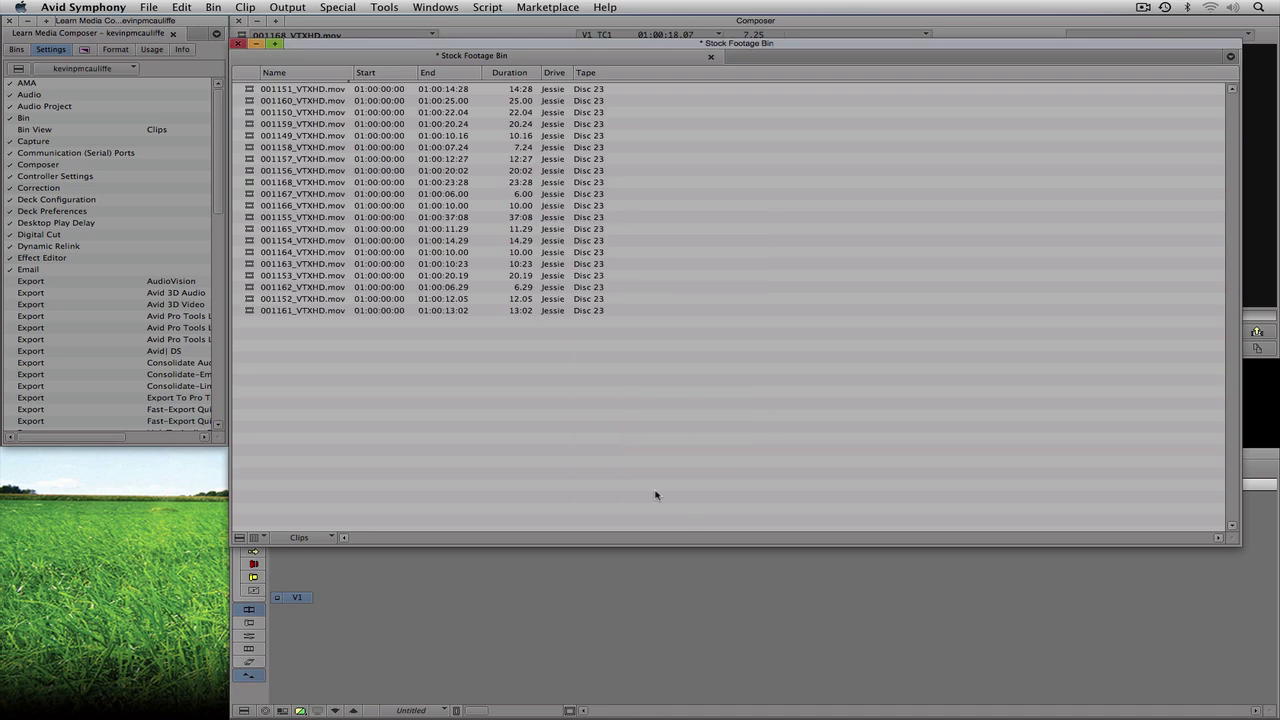